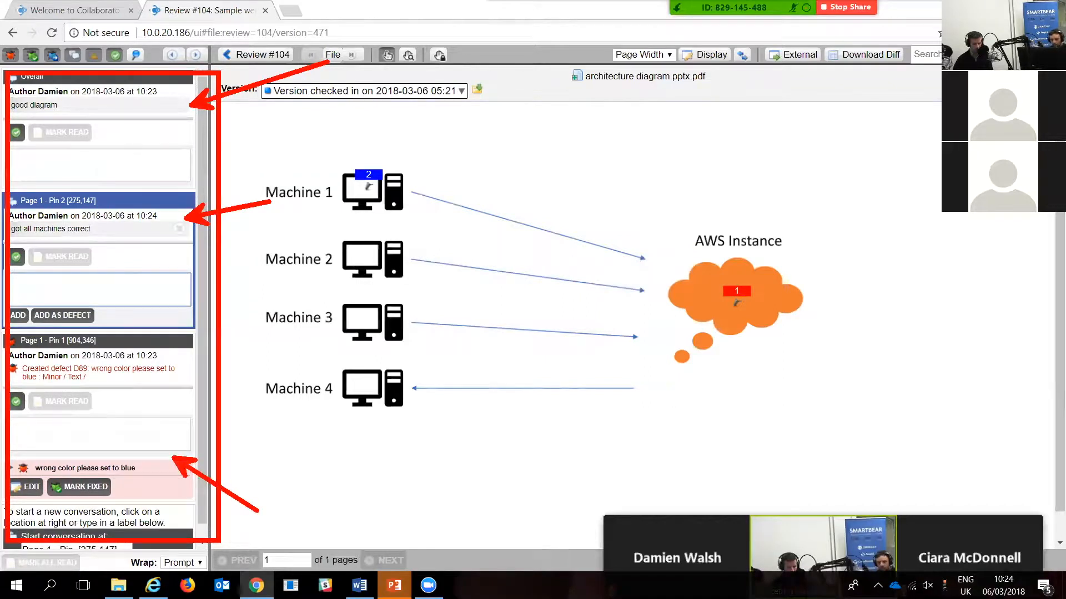
Step: Check the architecture diagram's available versions, return to the Review #104 summary, and look over its defect log and review materials
key("Escape")
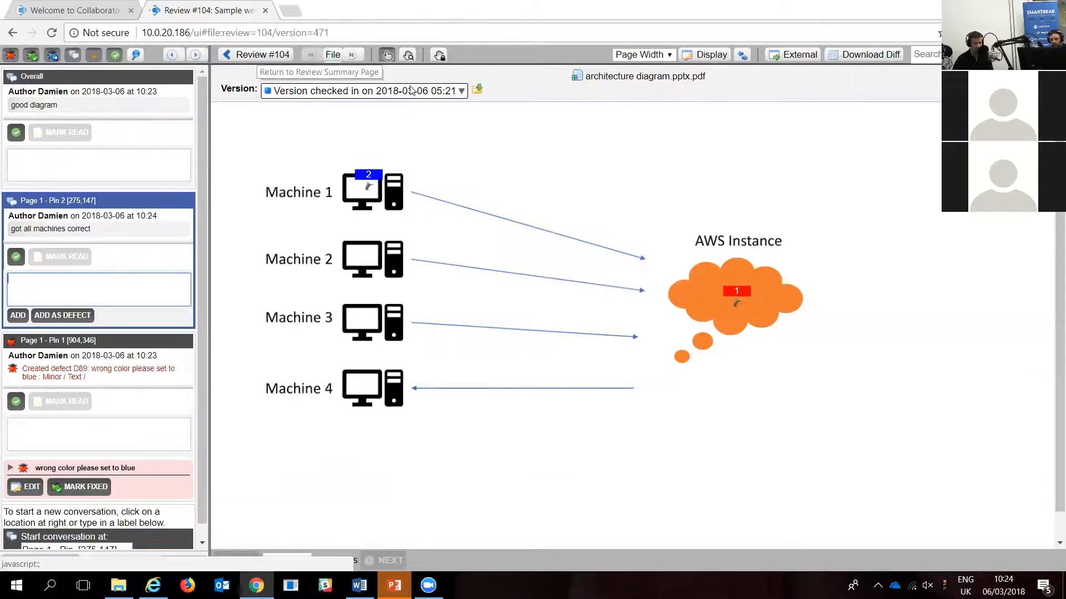
left_click(335, 94)
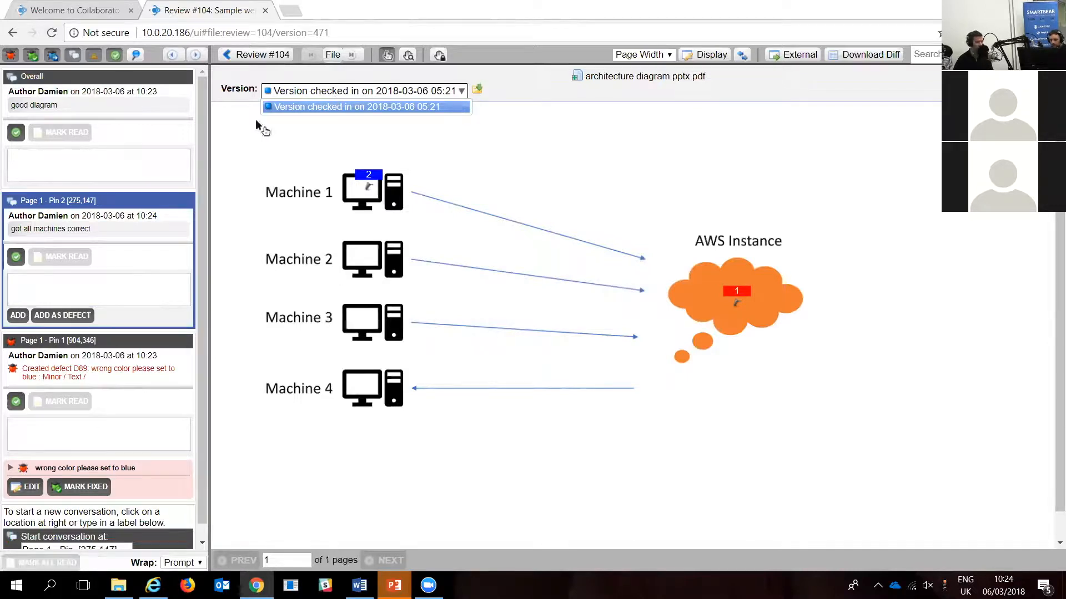
left_click(273, 55)
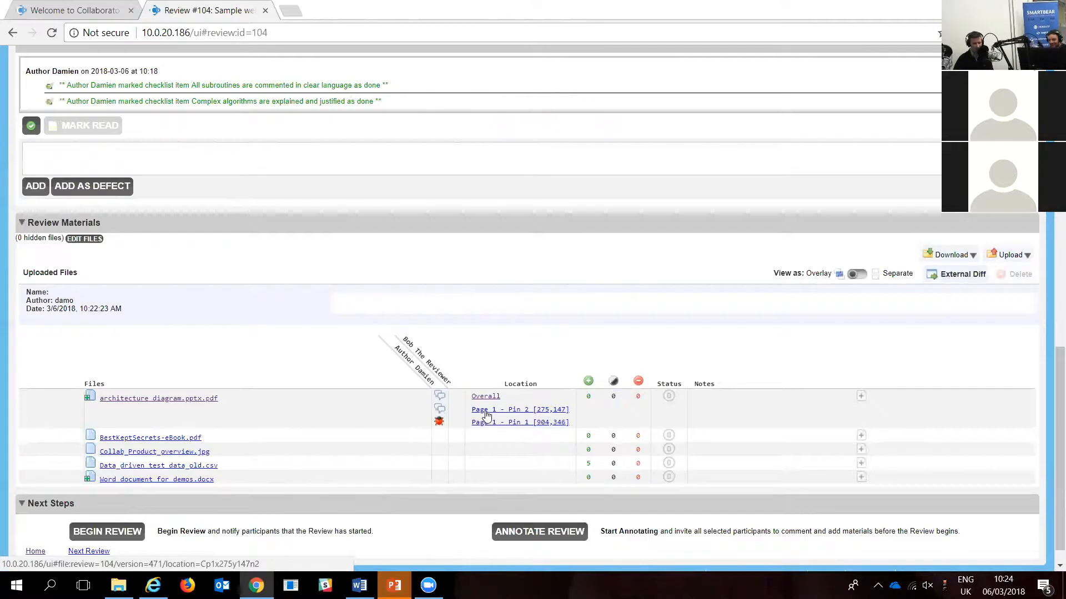
scroll(486, 415, "up", 5)
scroll(488, 416, "down", 1)
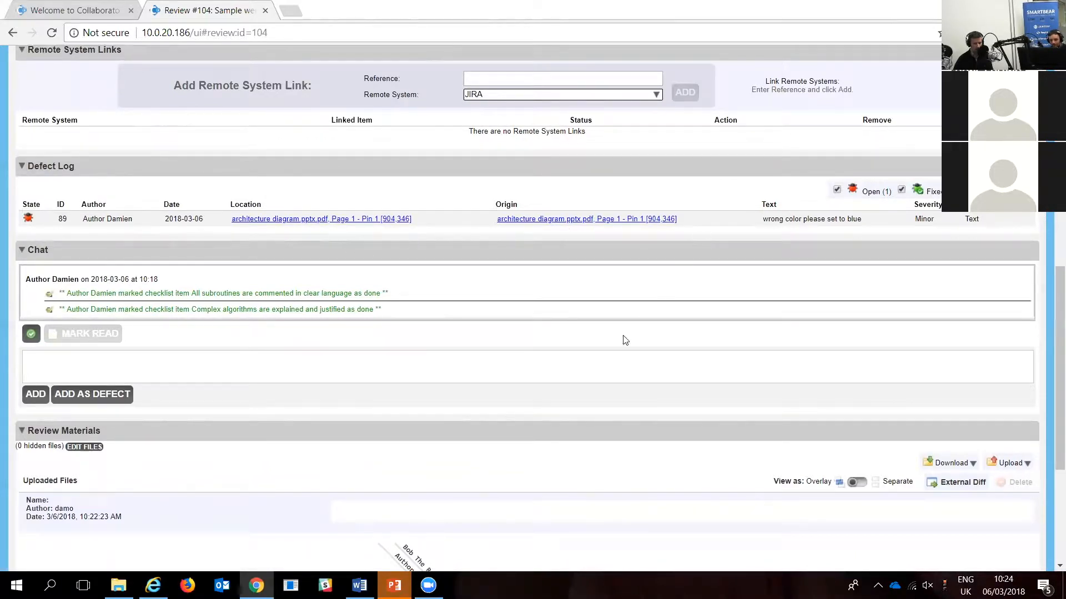
scroll(475, 355, "down", 5)
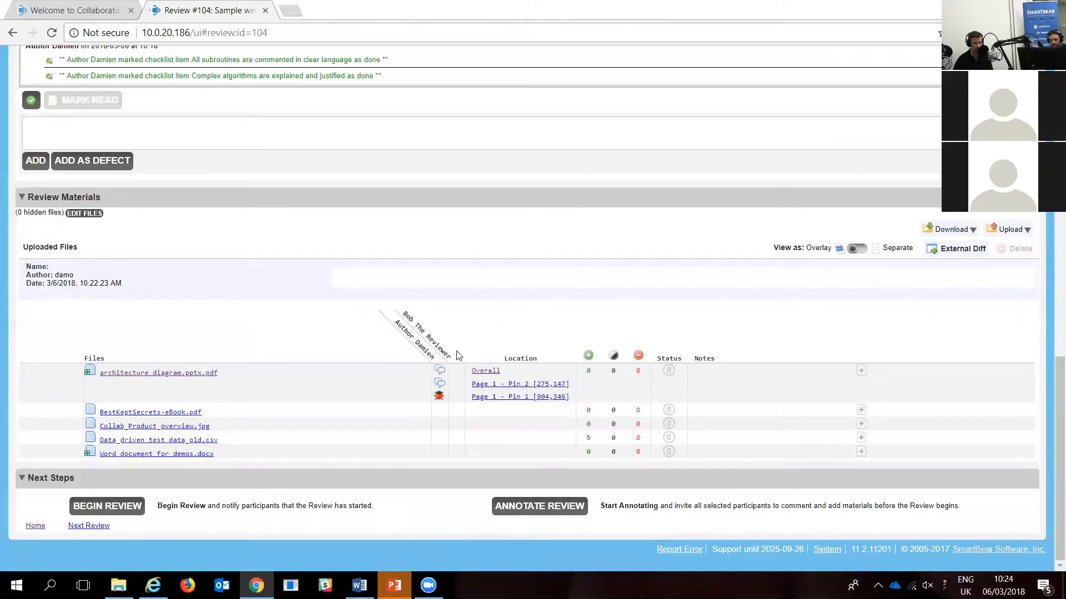
Step: Open Word document for demos.docx and pin the comment "set to 1.1.1" at the 1.1 Purpose heading
left_click(185, 455)
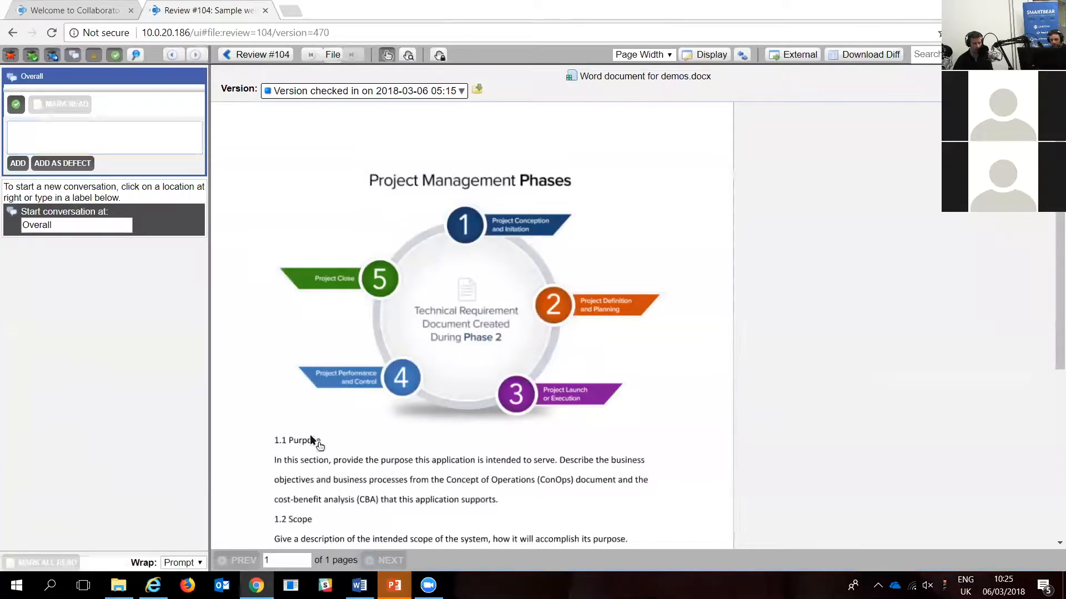
left_click(310, 435)
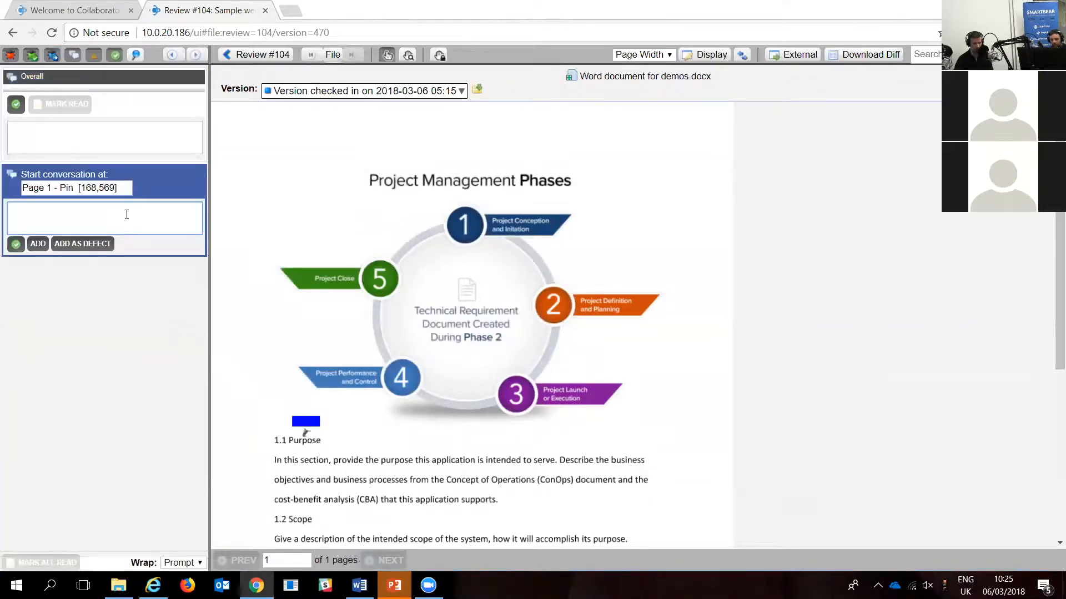
type("set to 1.1.1")
left_click(37, 244)
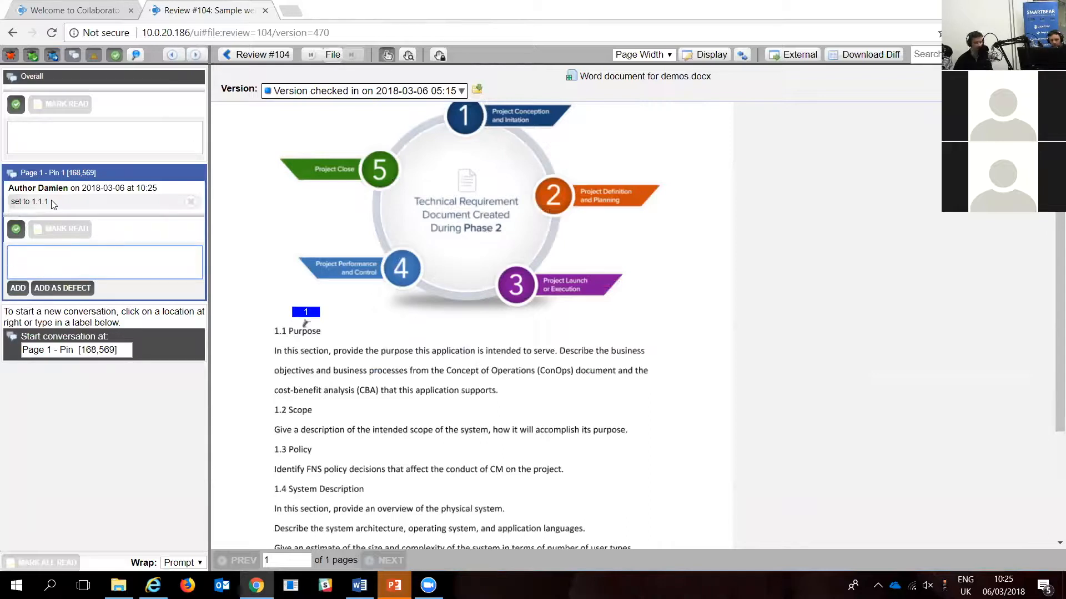
Step: Pin the comment "change banner" on the banner in Collab_Product_overview.jpg and return to the review summary
left_click(260, 54)
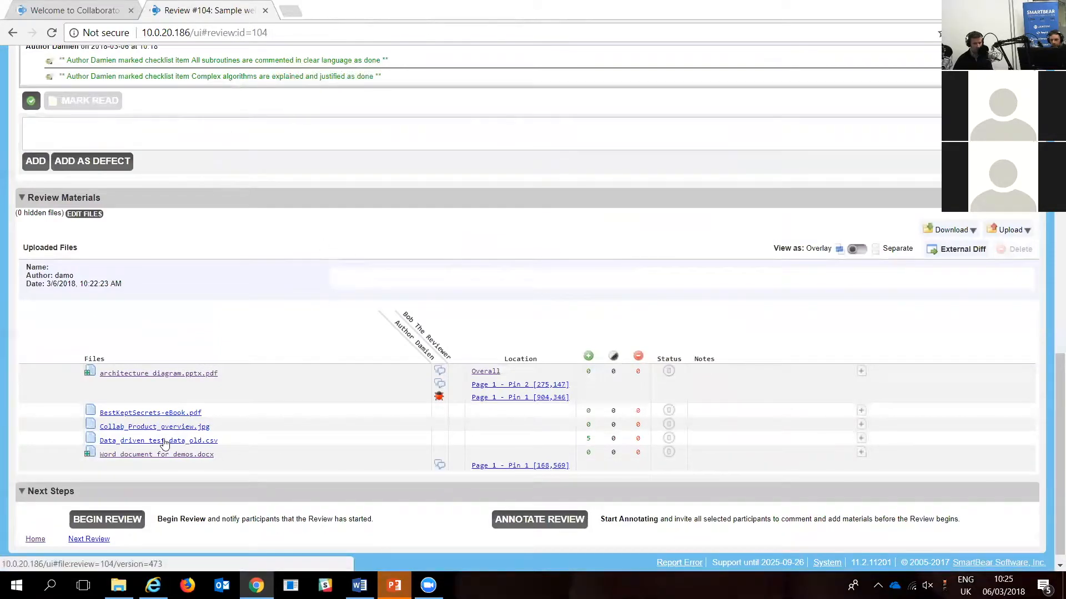
left_click(175, 431)
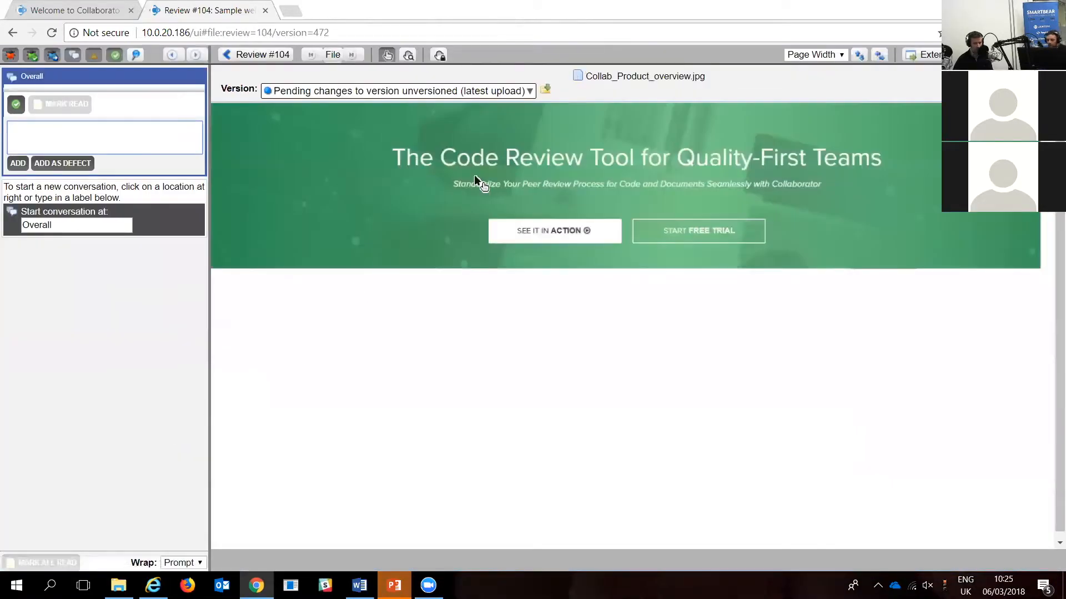
left_click(524, 199)
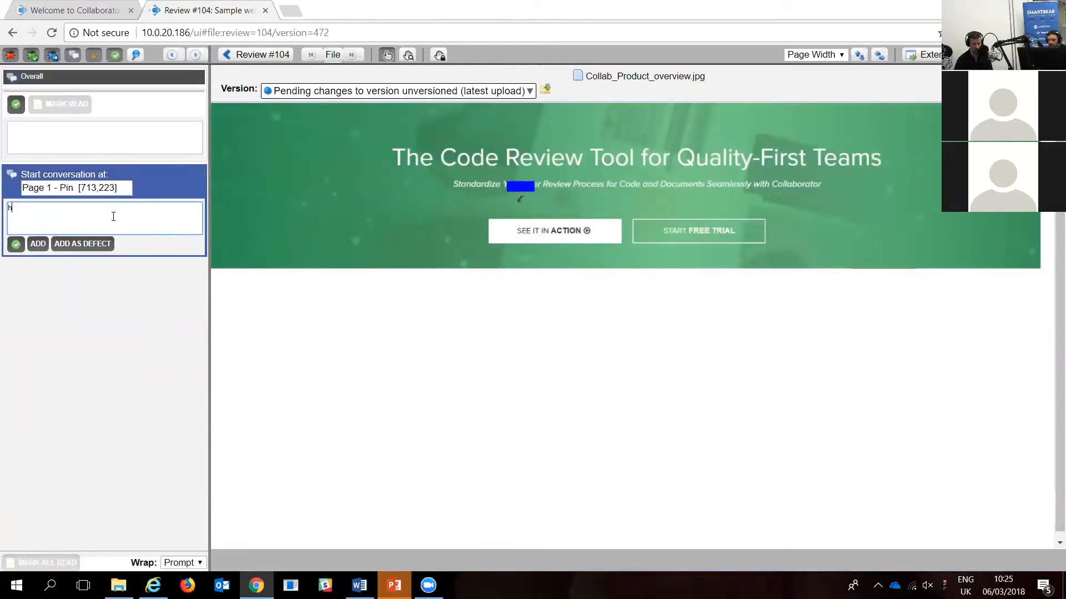
type("change banner")
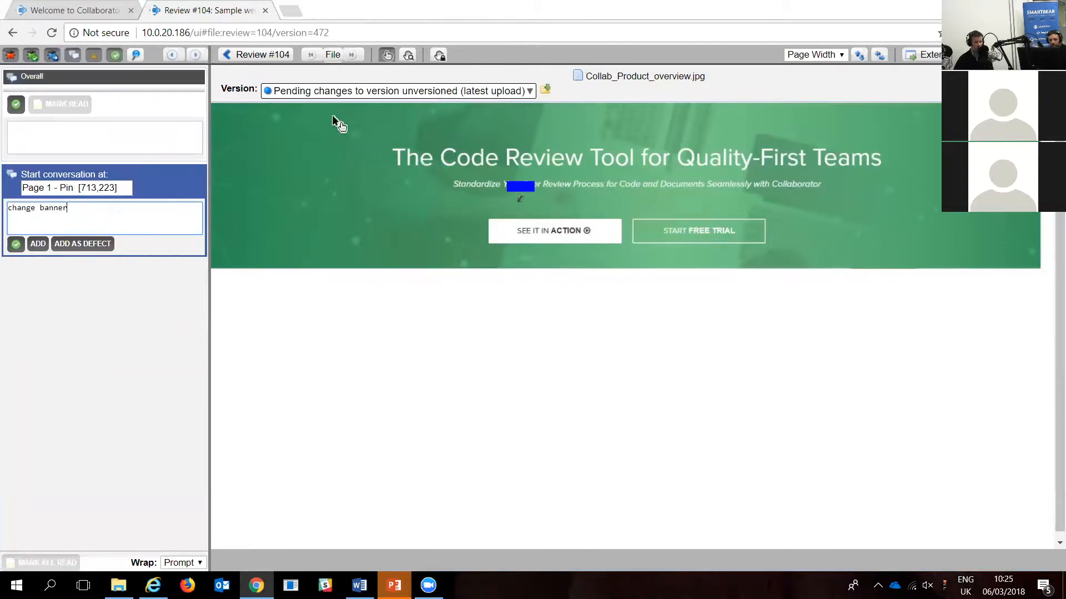
left_click(37, 243)
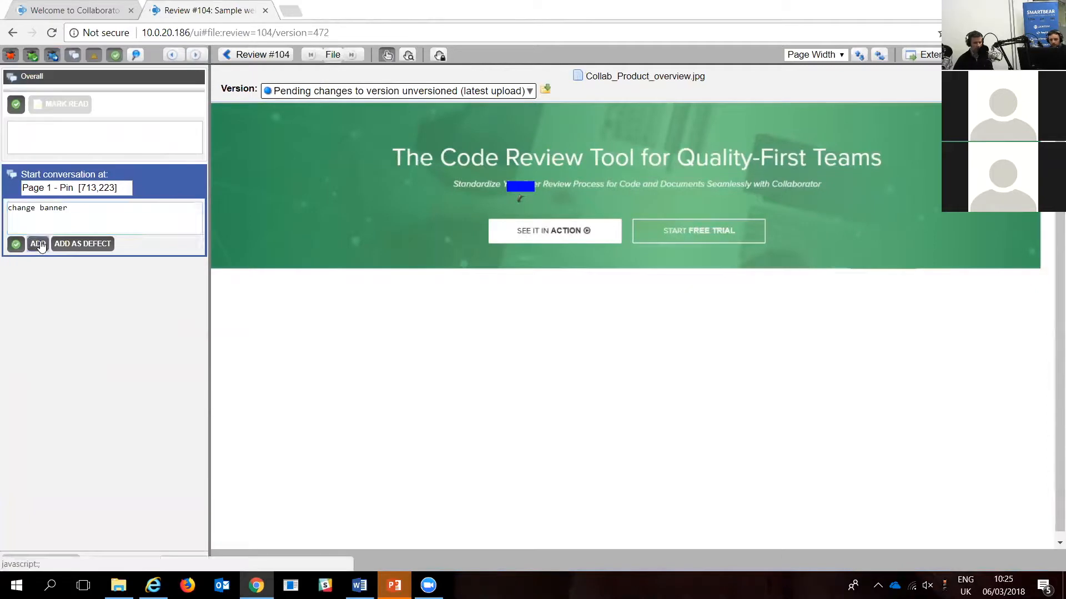
left_click(236, 54)
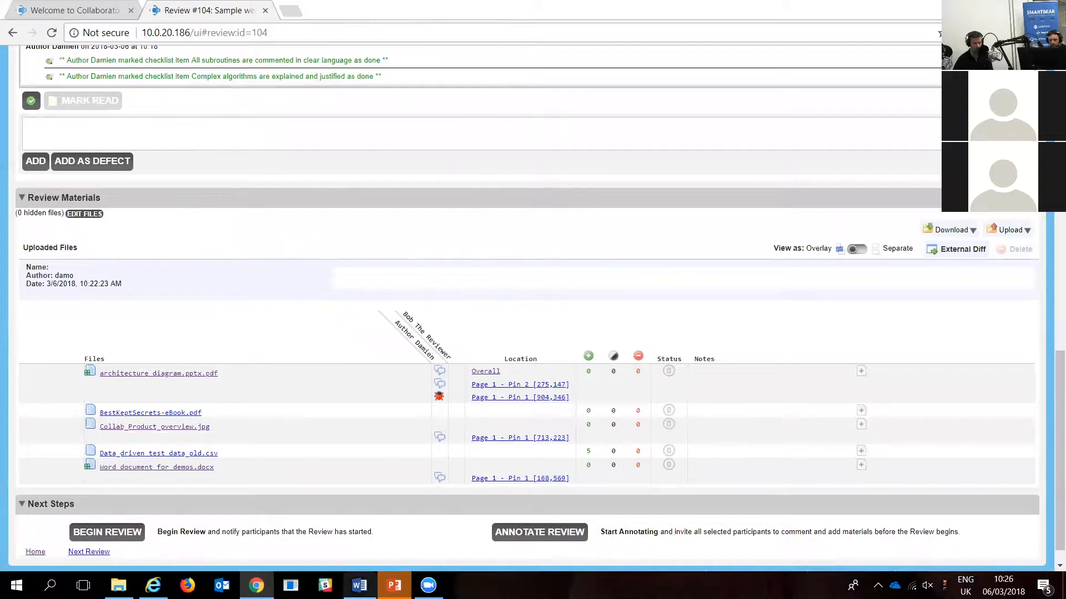
Step: Switch to PowerPoint, fill the AWS Instance cloud graphic with a light blue theme color, and save the presentation
mouse_move(394, 585)
left_click(339, 539)
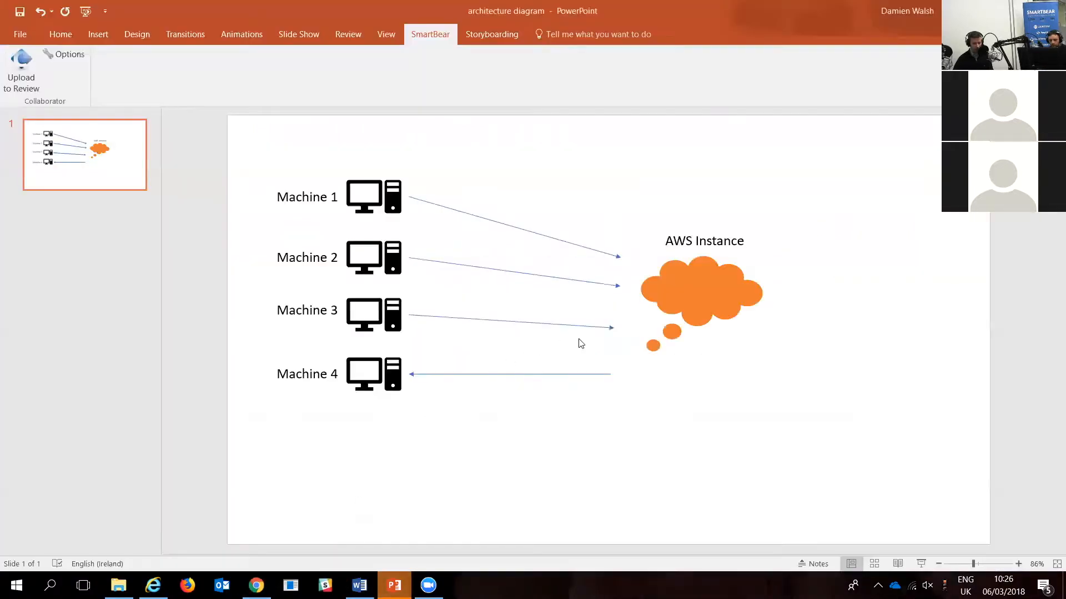
left_click(678, 295)
right_click(697, 294)
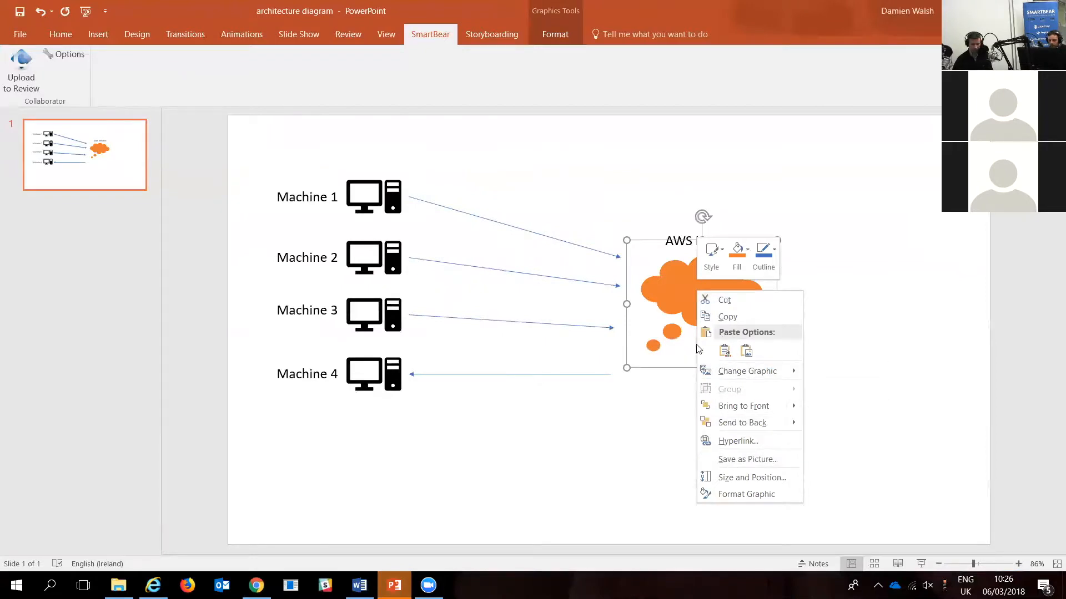
mouse_move(747, 376)
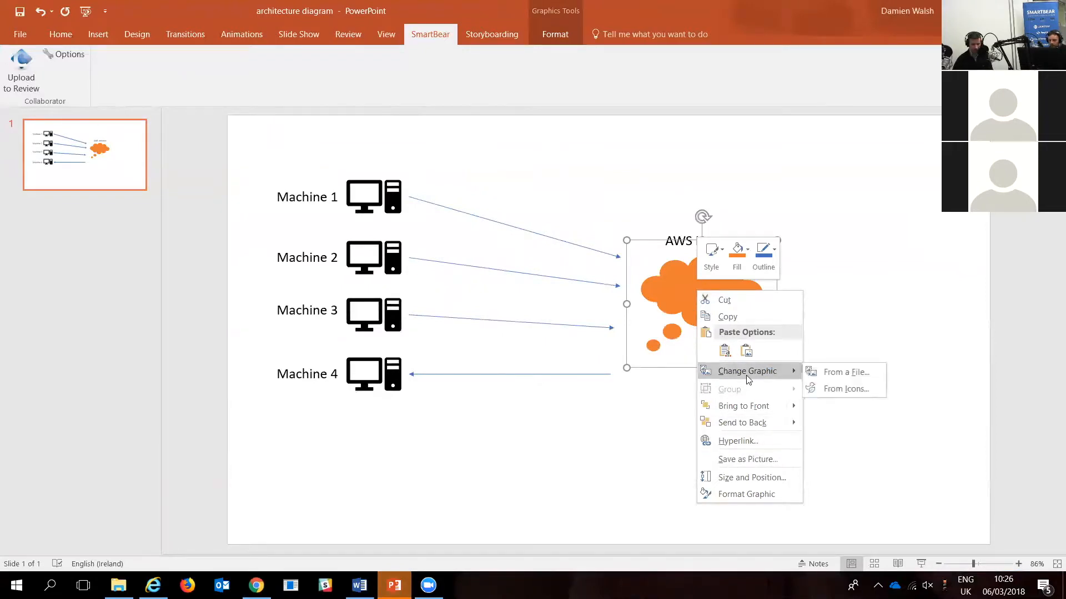
left_click(755, 495)
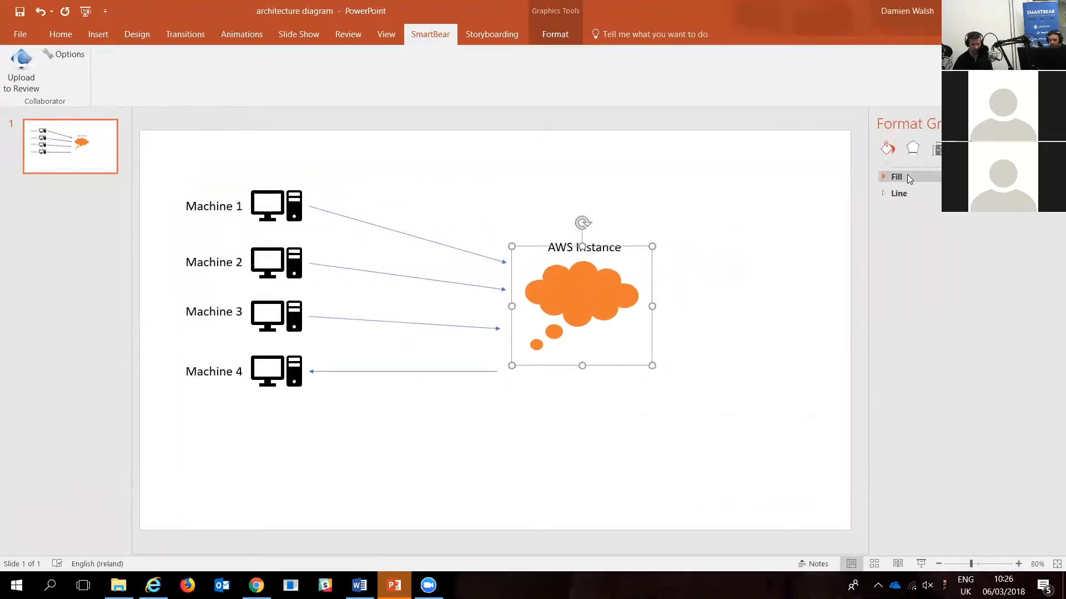
left_click(885, 177)
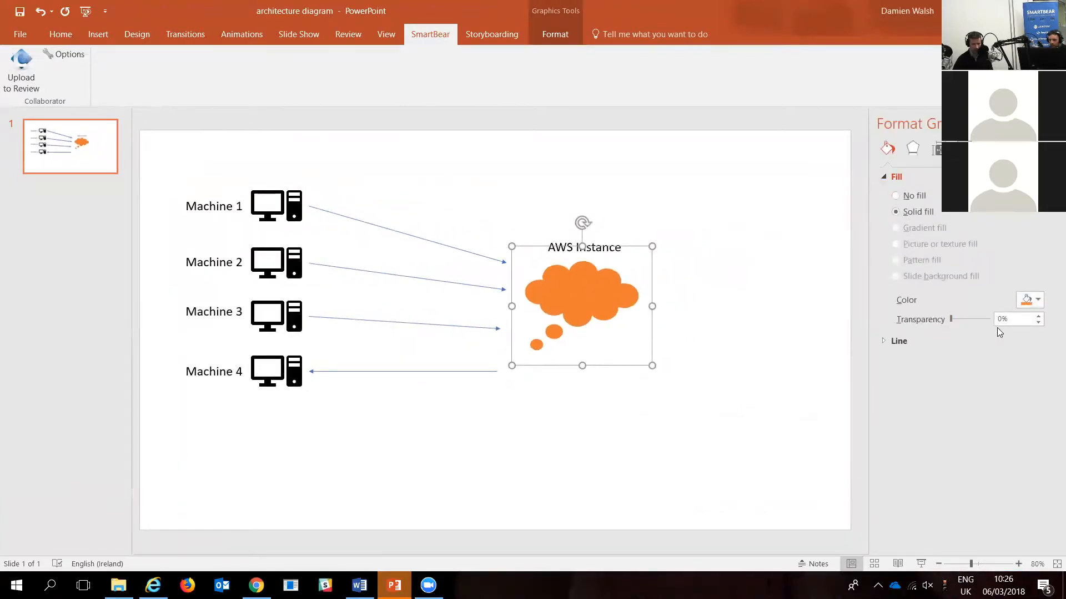
left_click(1037, 299)
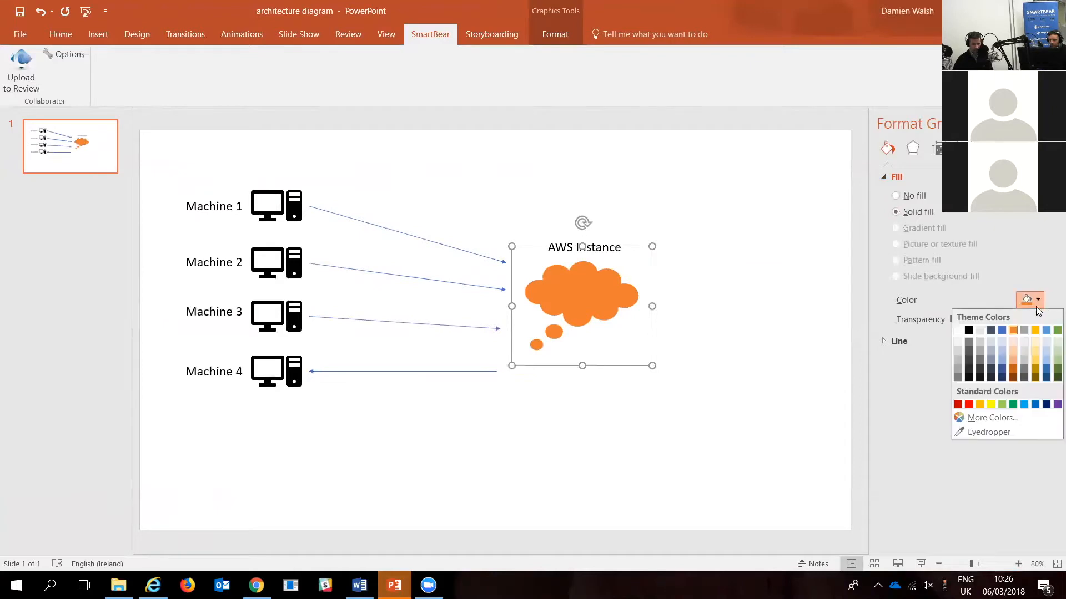
left_click(1001, 352)
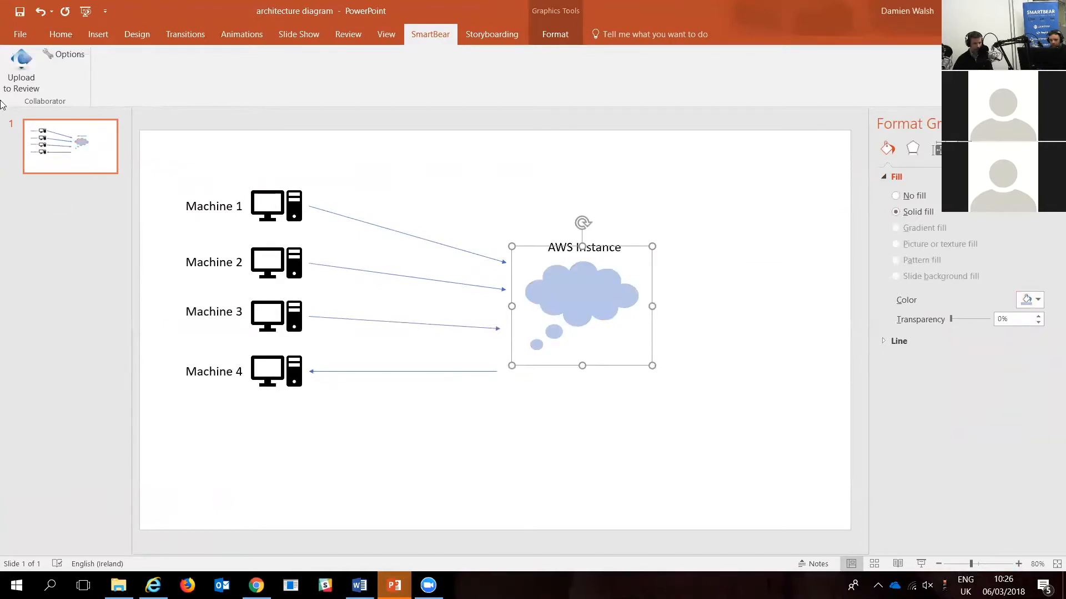
left_click(20, 11)
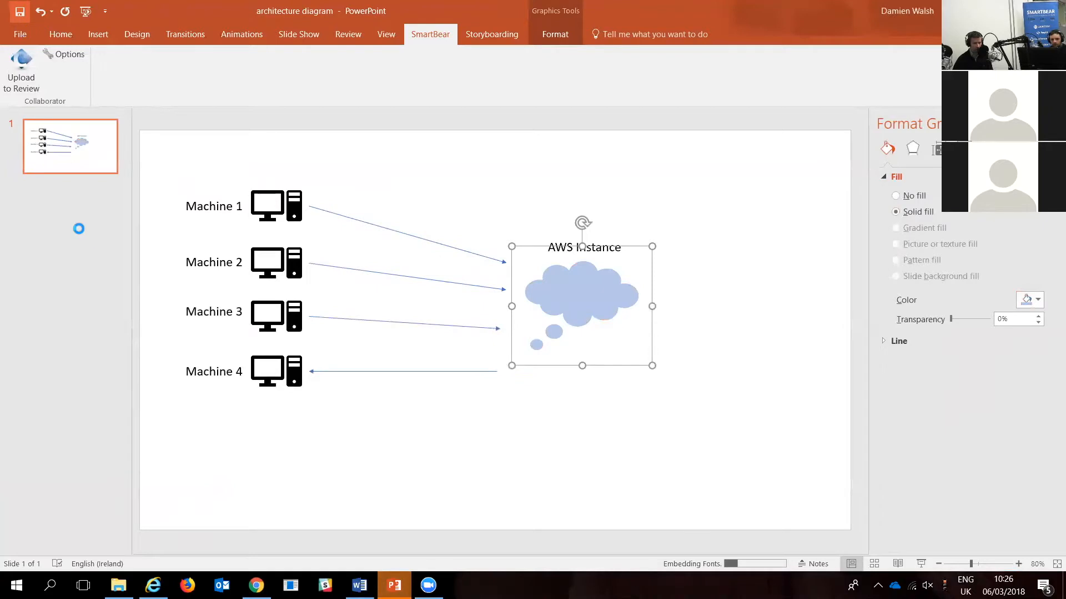
Step: Upload the architecture diagram to the existing Review #104 "Sample webinar doc review"
left_click(11, 64)
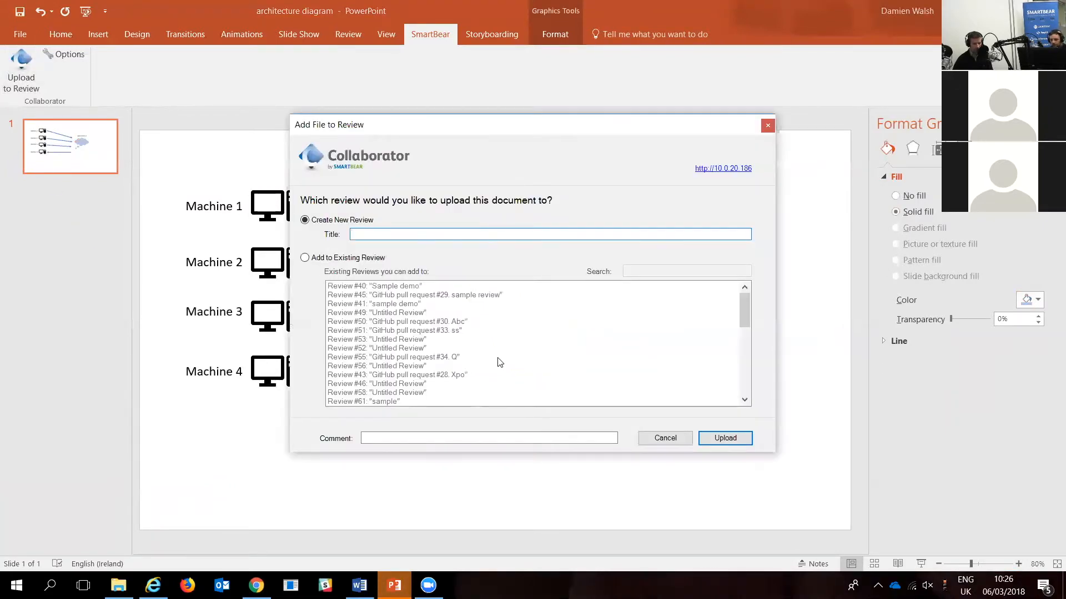
left_click(305, 257)
scroll(454, 326, "down", 2)
scroll(454, 326, "down", 8)
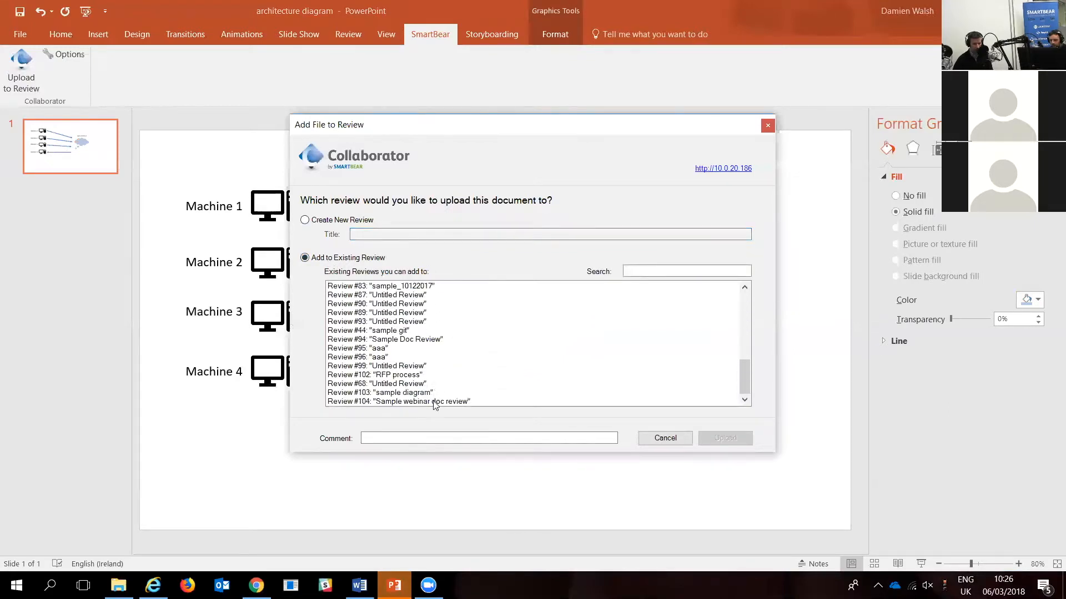
left_click(428, 402)
left_click(730, 438)
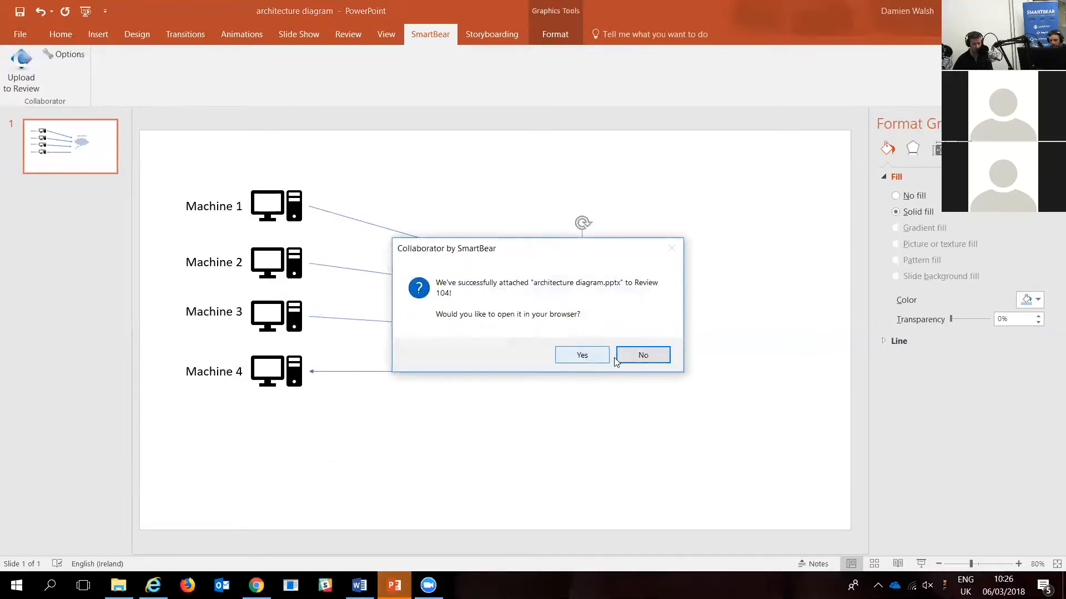
Step: Switch back to Chrome and begin Review #104 so that its participants are notified
left_click(256, 586)
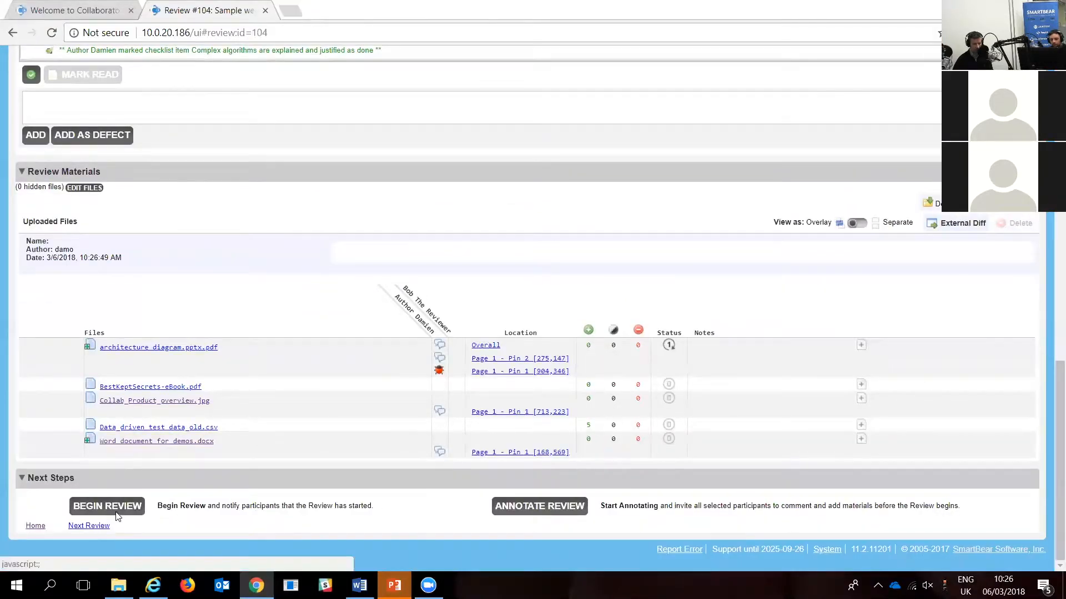
left_click(108, 506)
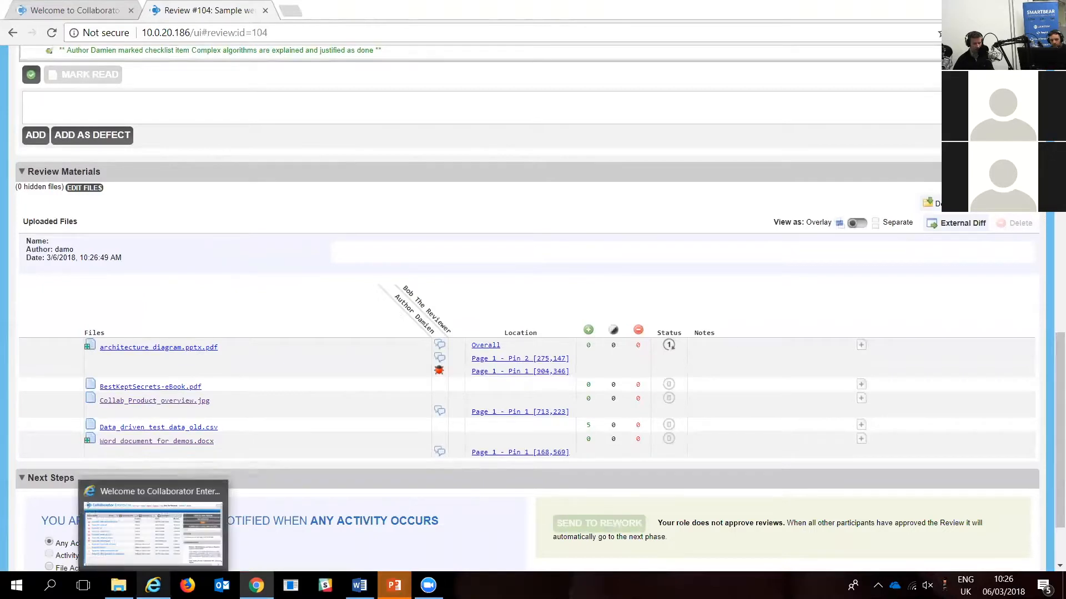
Step: Switch to the reviewer's session in Internet Explorer, check the RSS notifications feed, and open Review #104 from the action items
left_click(153, 586)
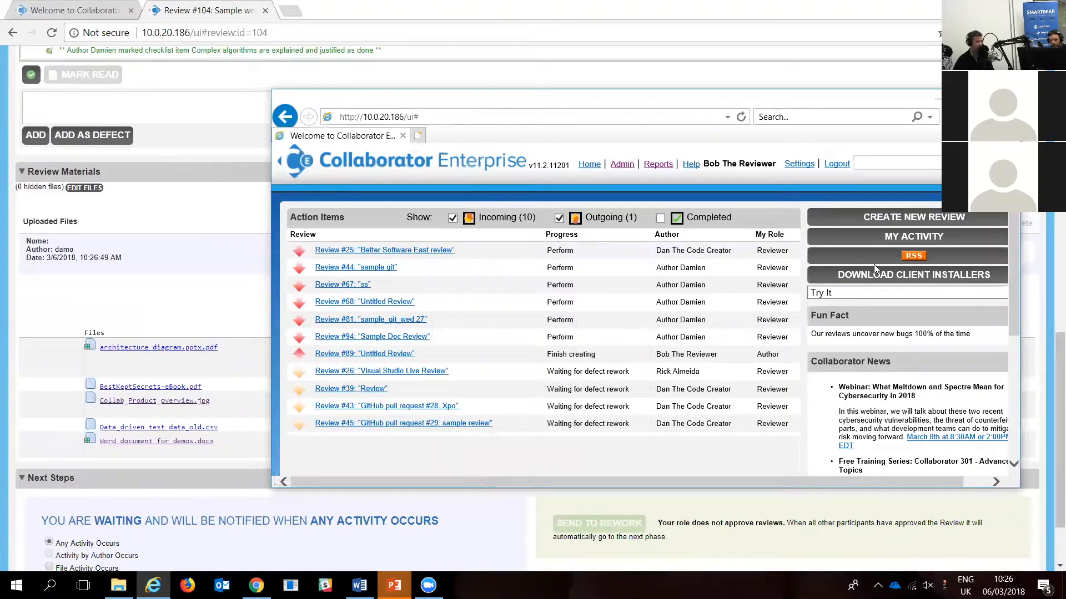
left_click(915, 256)
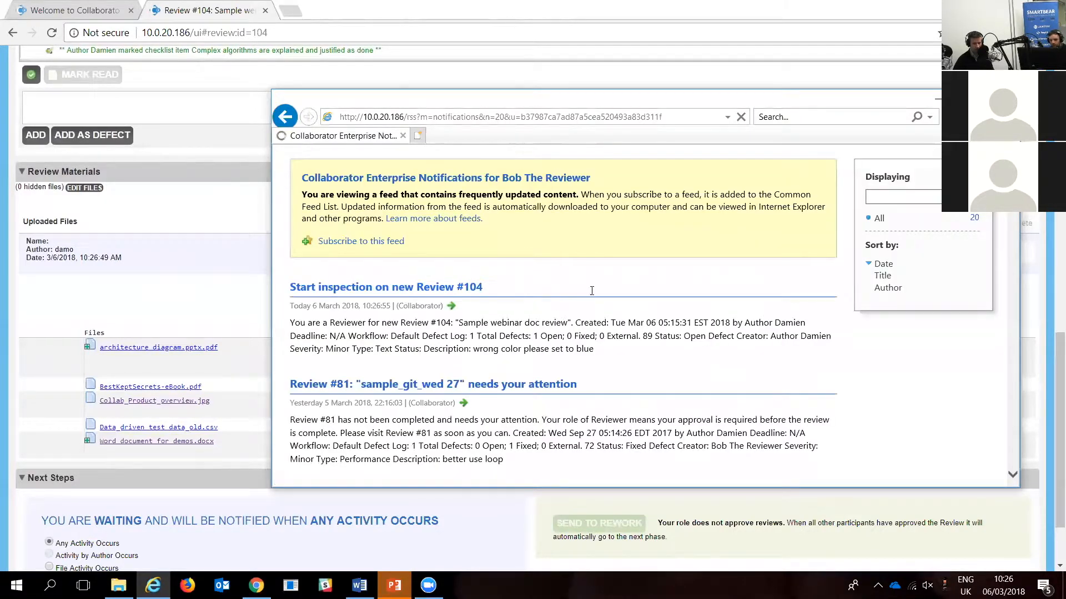
left_click(286, 117)
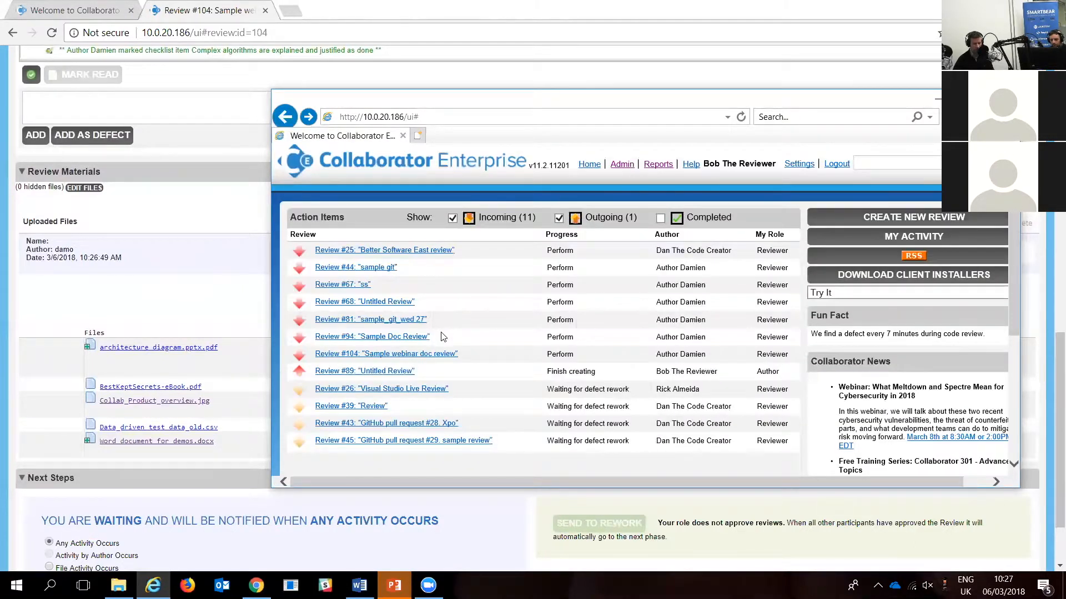
left_click(415, 355)
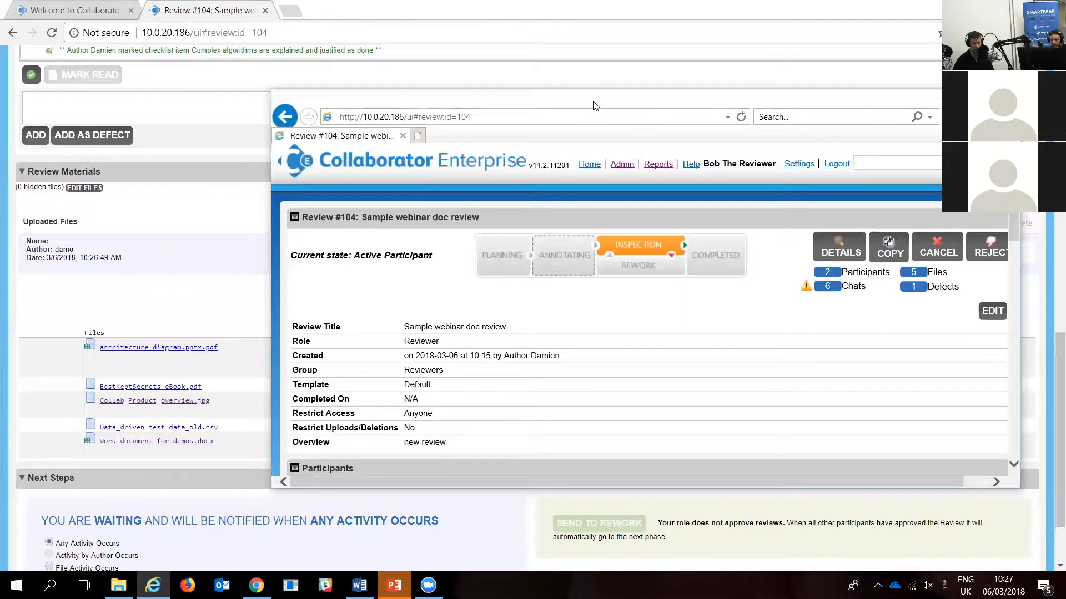
mouse_move(737, 176)
left_mouse_down()
mouse_move(756, 194)
mouse_move(787, 269)
left_mouse_up()
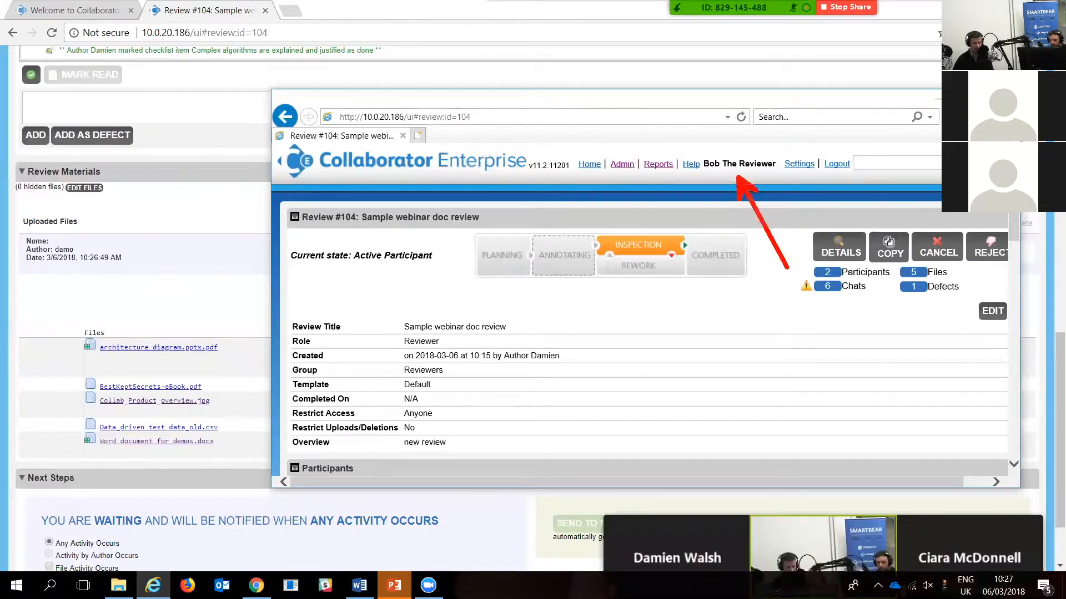
key("Escape")
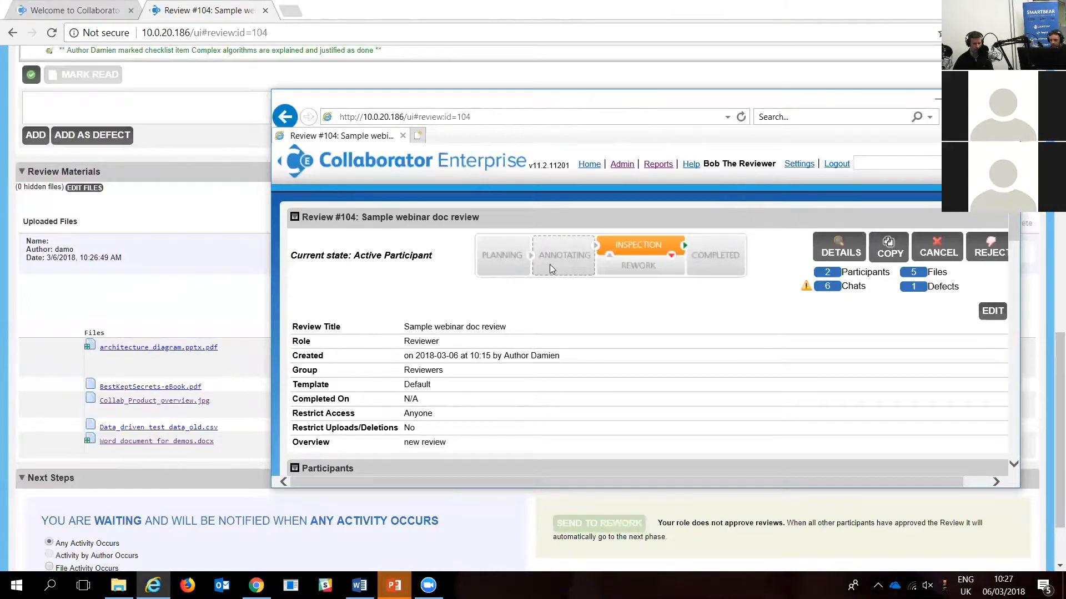
key("ctrl+2")
left_click_drag(641, 248, 641, 165)
key("Escape")
Step: Maximize the reviewer's browser window and open architecture diagram.pptx.pdf from the review materials
double_click(676, 106)
scroll(372, 309, "down", 15)
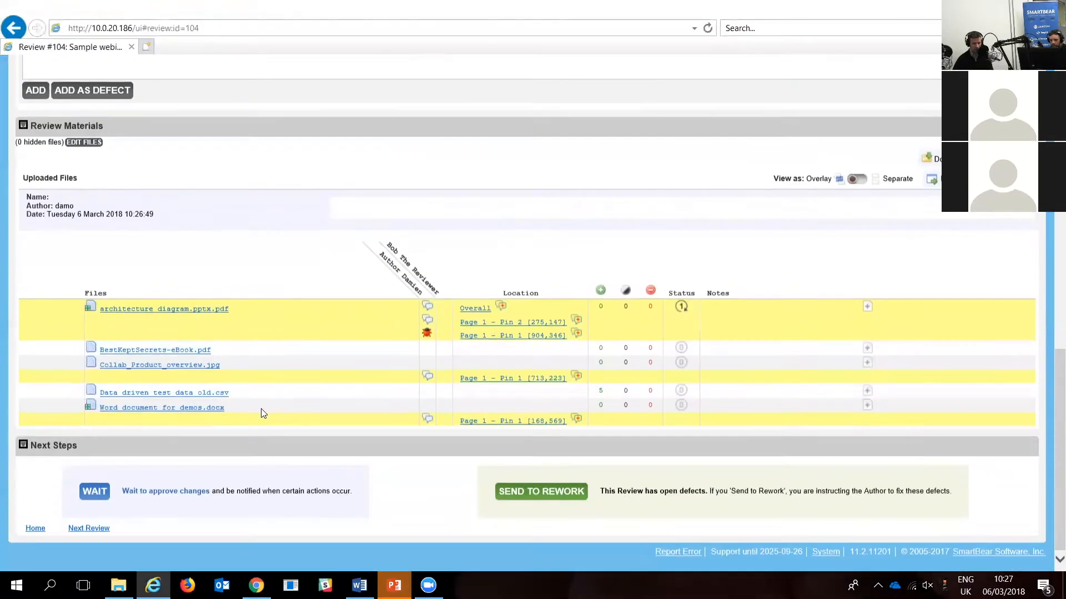
left_click(189, 308)
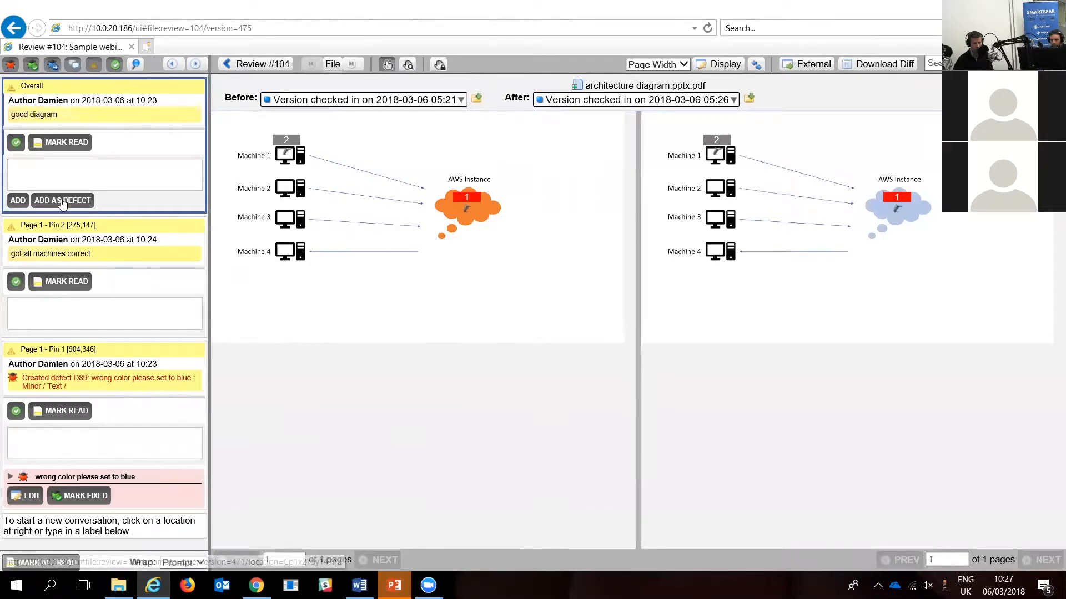
Step: Add a defect reading "should green" to the AWS Instance cloud's pin, with Minor severity and Text type
left_click(900, 201)
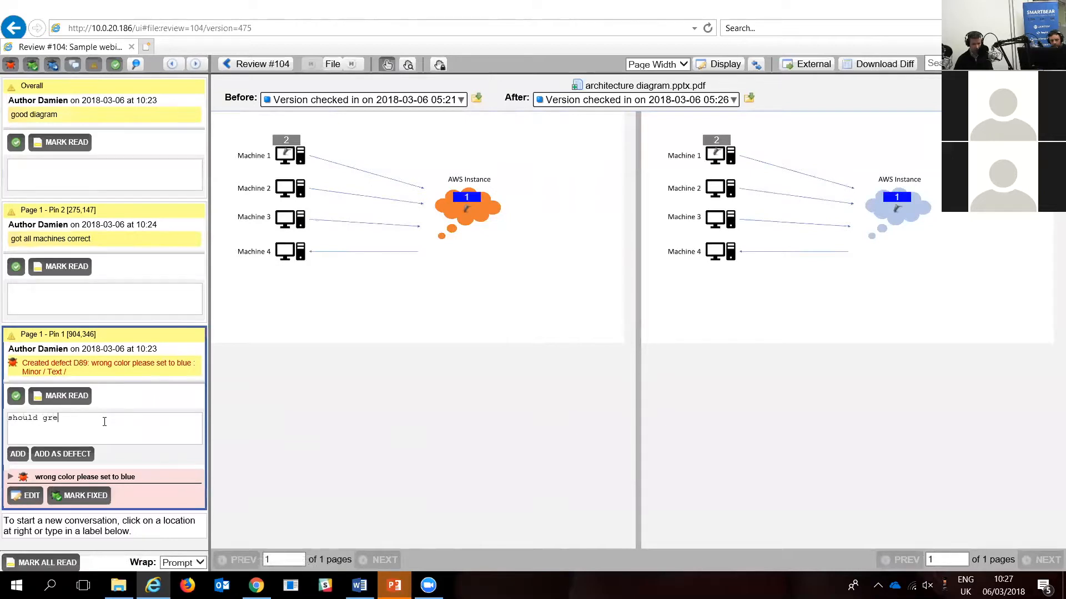
left_click(69, 453)
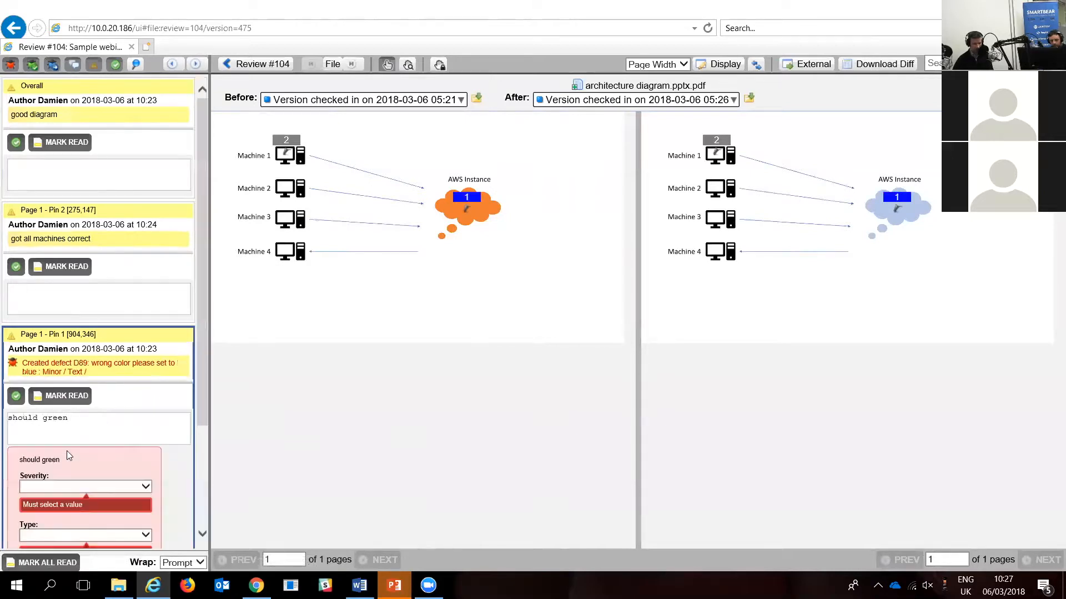
left_click(121, 487)
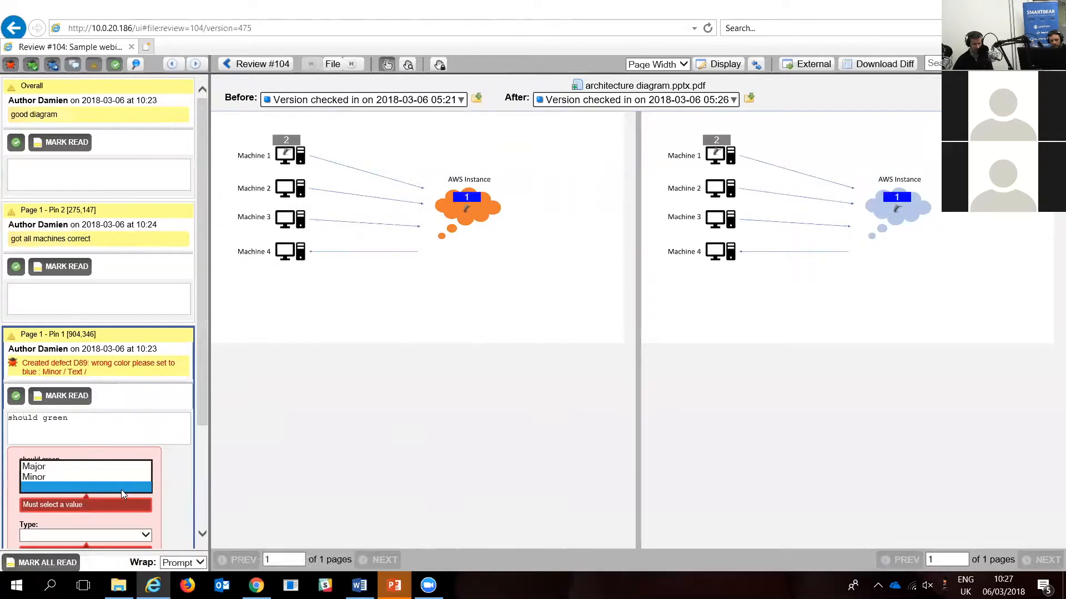
left_click(86, 477)
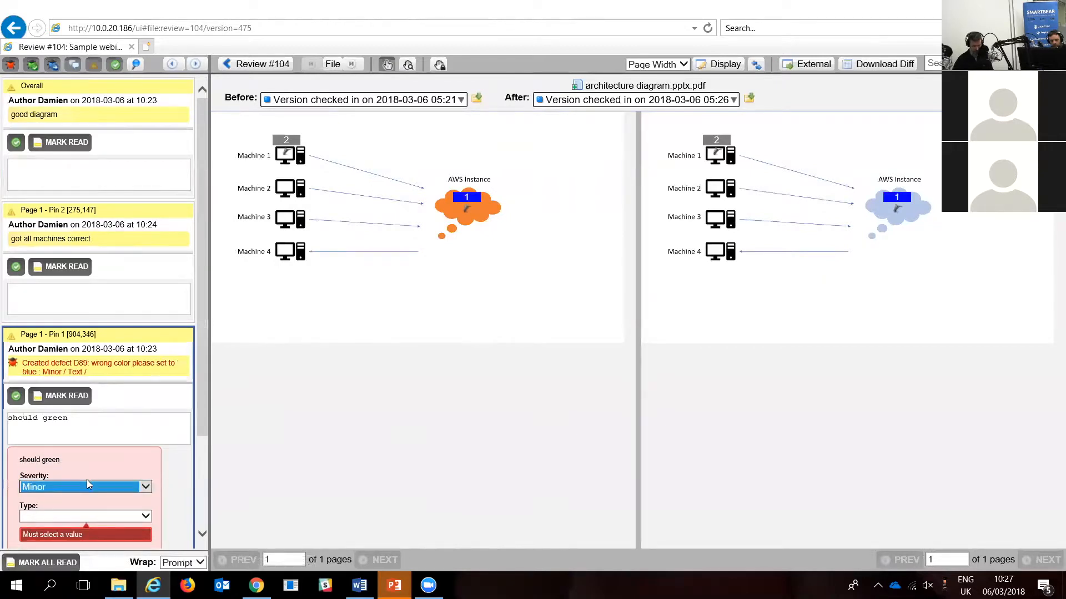
scroll(87, 480, "down", 2)
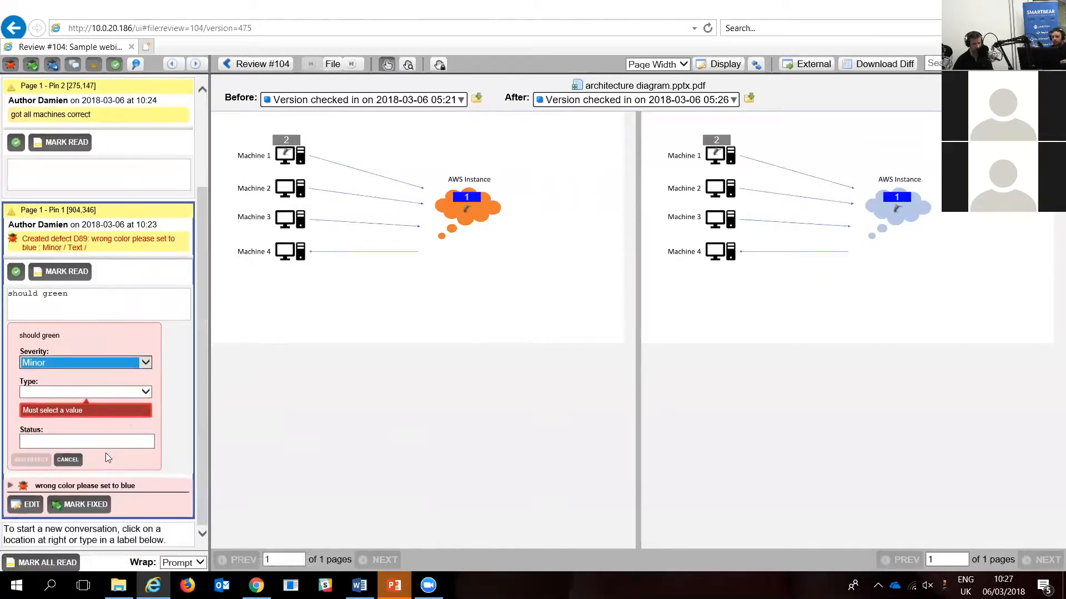
left_click(147, 392)
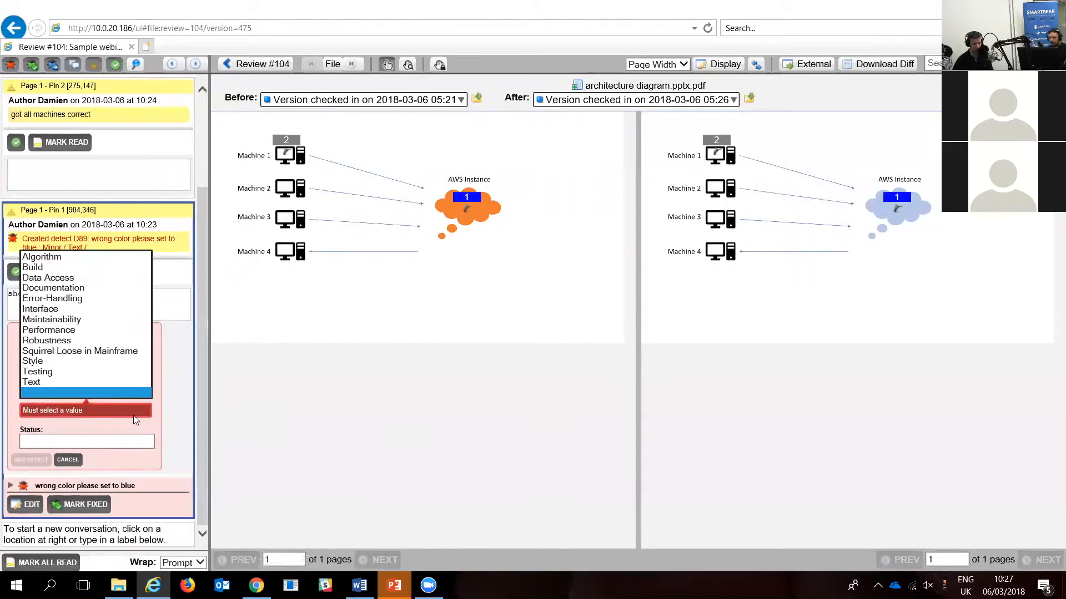
left_click(83, 383)
left_click(34, 459)
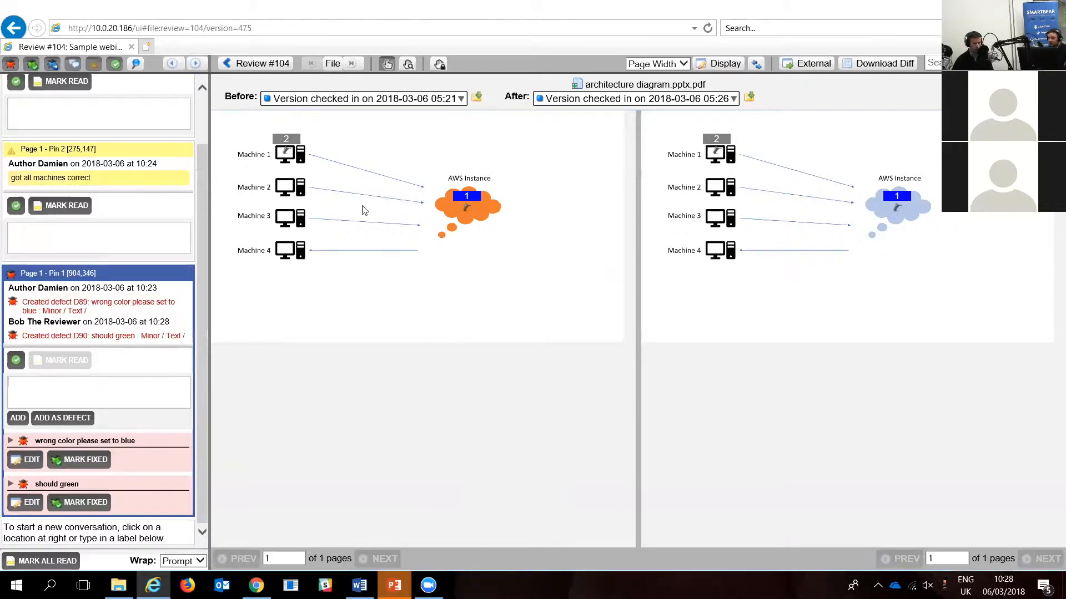
Step: Return from the diagram to the Review #104 overview and send the review to rework
left_click(347, 166)
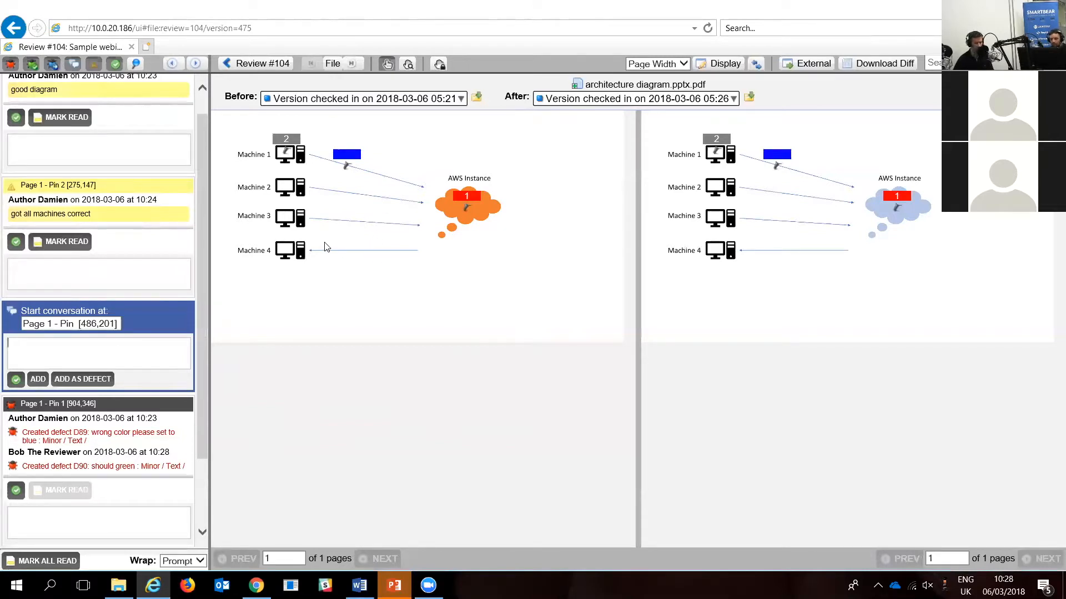
left_click(259, 64)
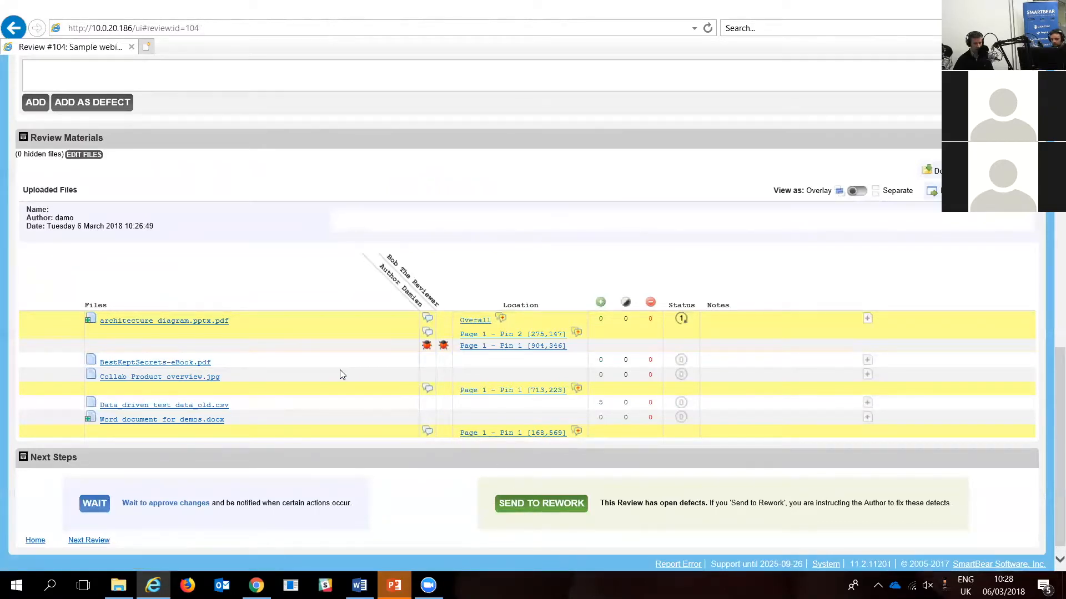
left_click(542, 512)
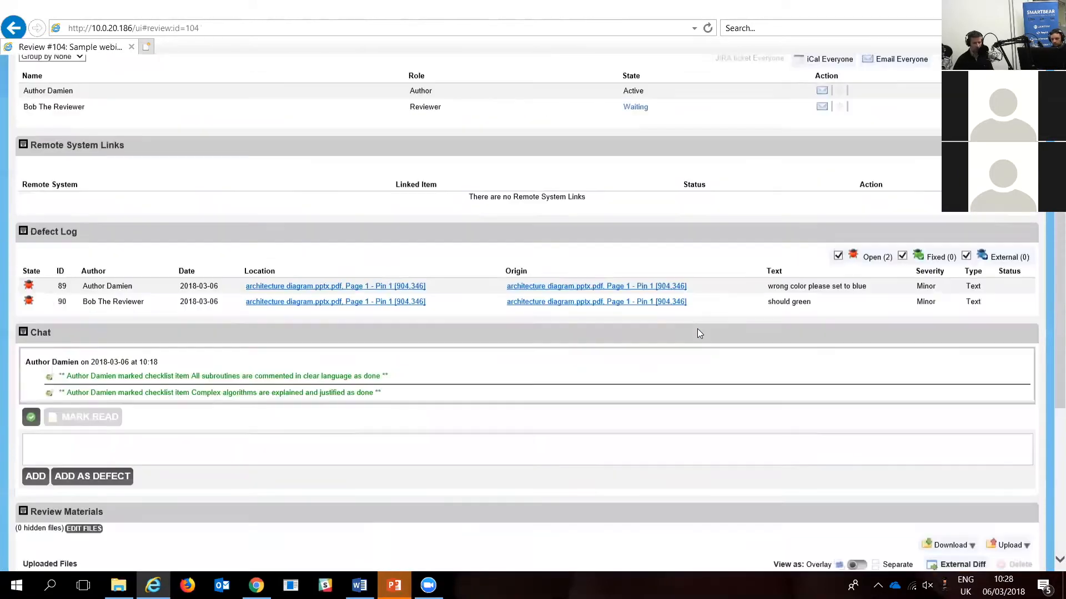
Step: Mark the Rework phase of the review workflow with an annotation arrow and clear the markup
key("ctrl+2")
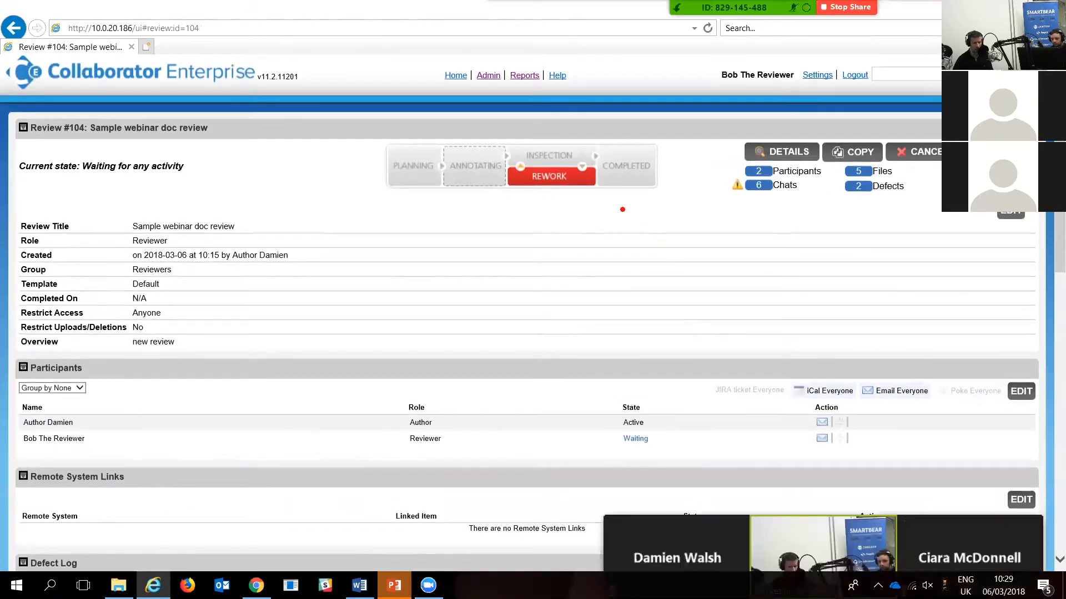
left_click_drag(570, 194, 626, 296)
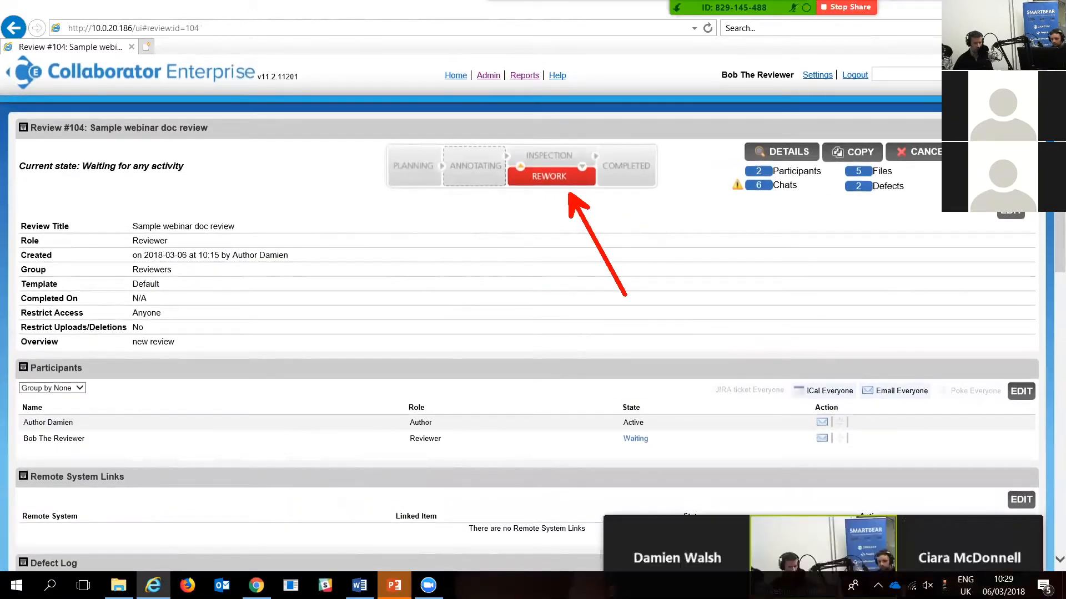
key("Escape")
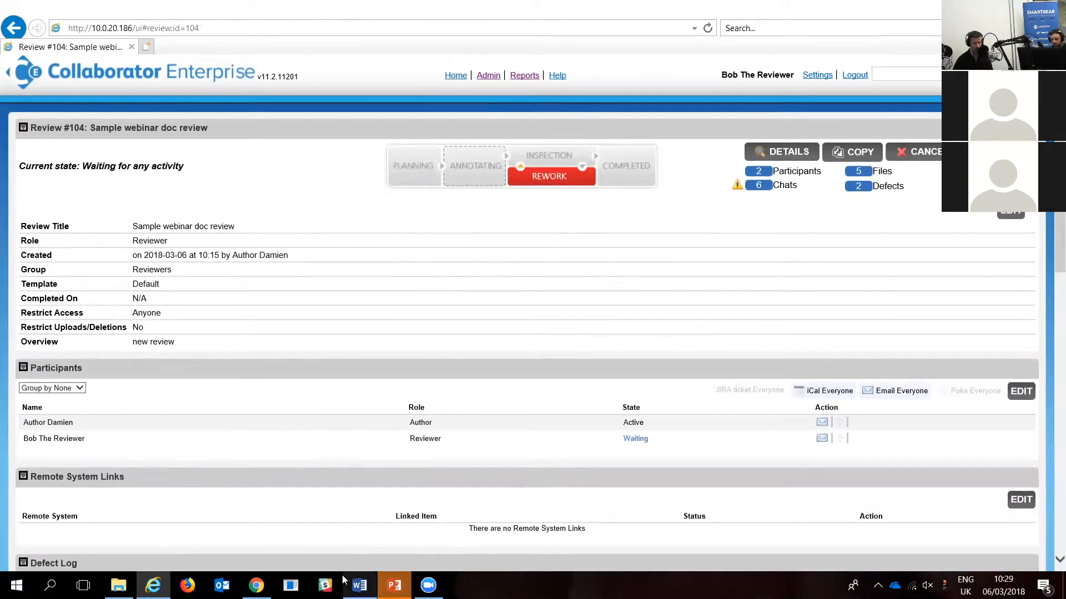
Step: Switch to the architecture diagram in PowerPoint, decline the open browser prompt, fill the AWS Instance cloud with light green and save
mouse_move(395, 584)
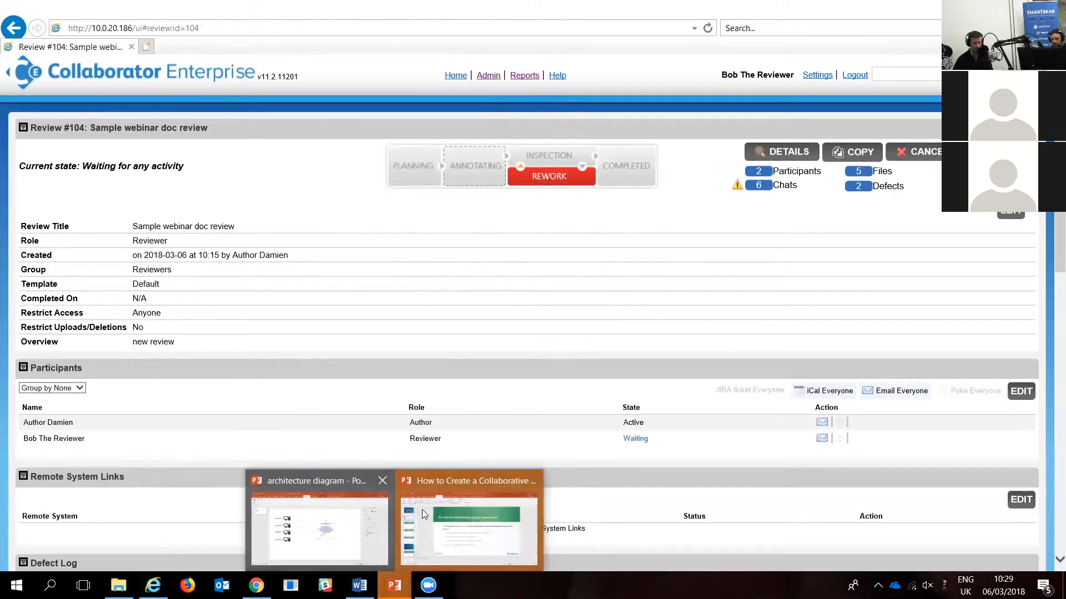
left_click(313, 532)
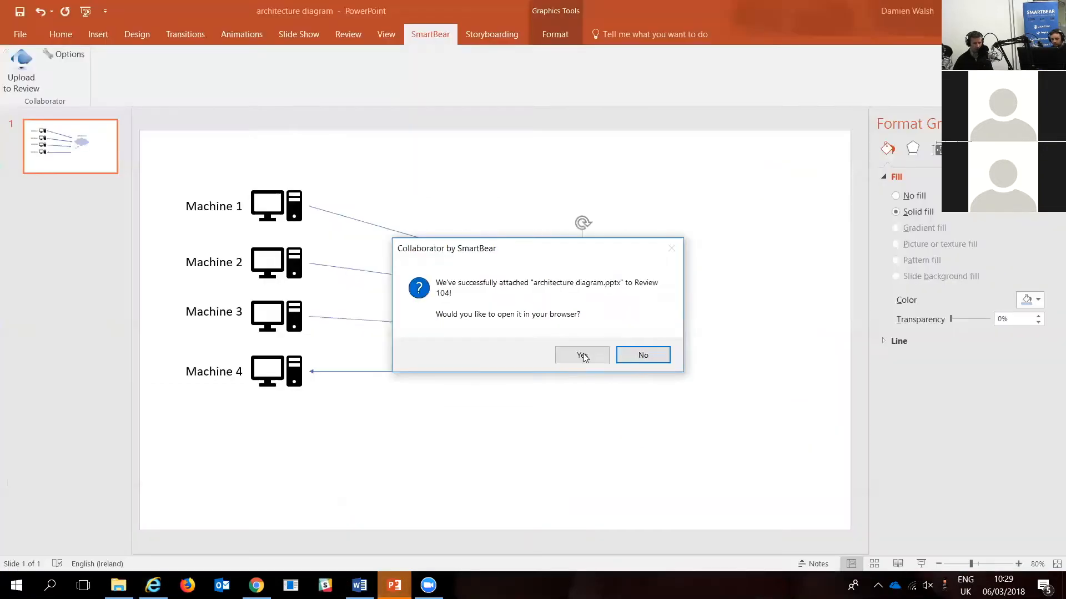
left_click(644, 356)
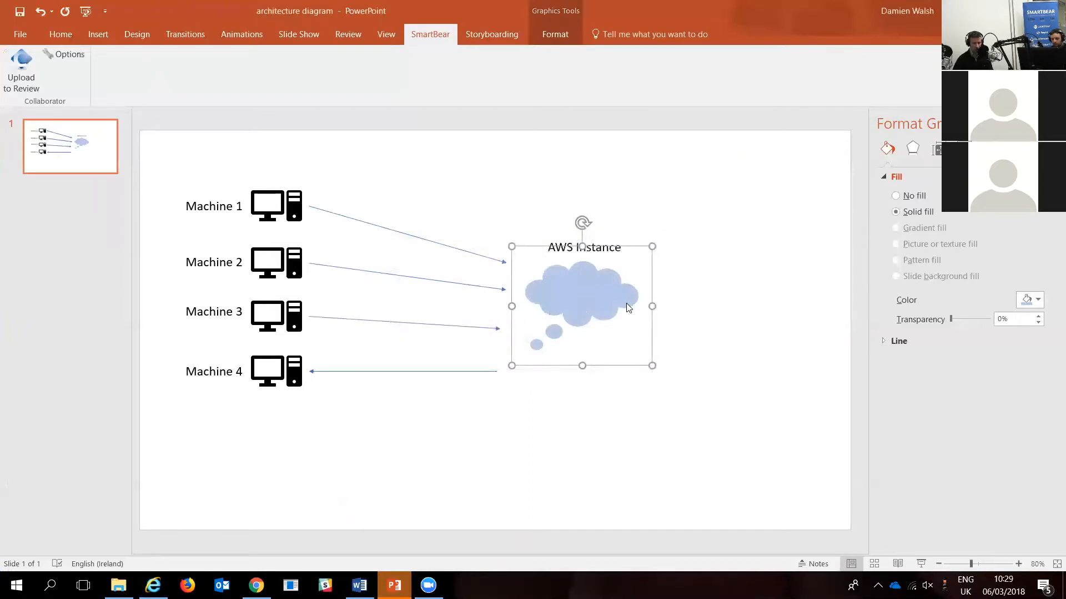
left_click(1037, 301)
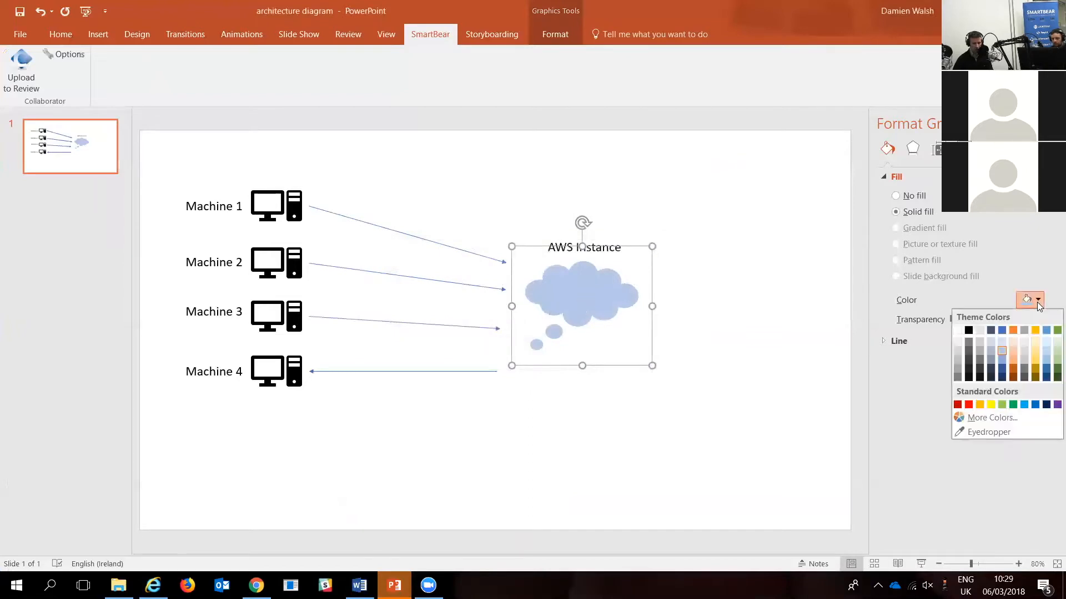
left_click(1002, 405)
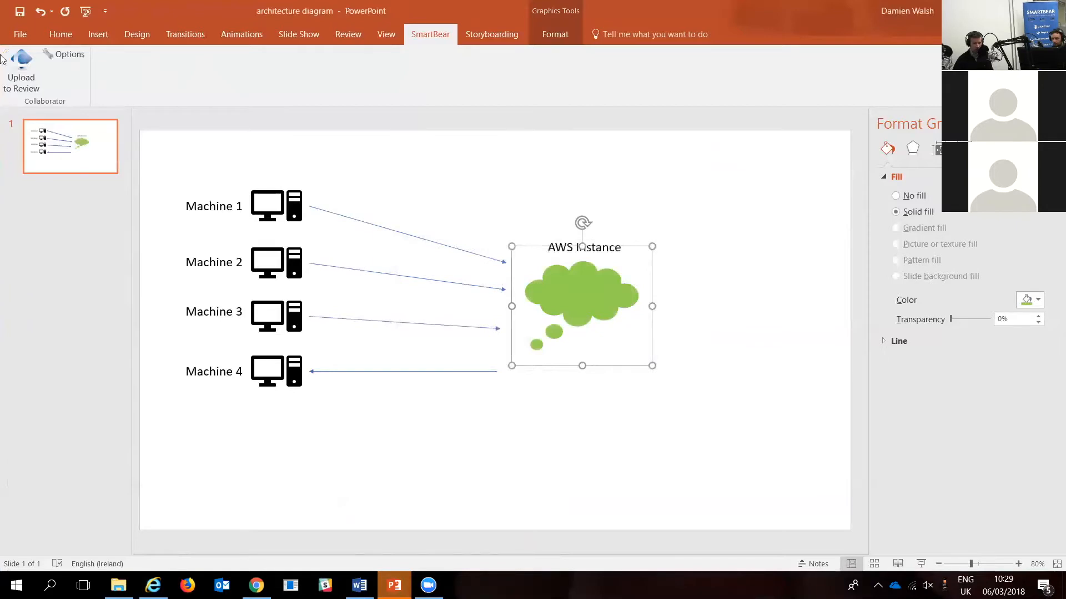
left_click(24, 20)
Step: Upload the recolored architecture diagram to the existing Review #104 "Sample webinar doc review" and close the resulting dialog
left_click(26, 77)
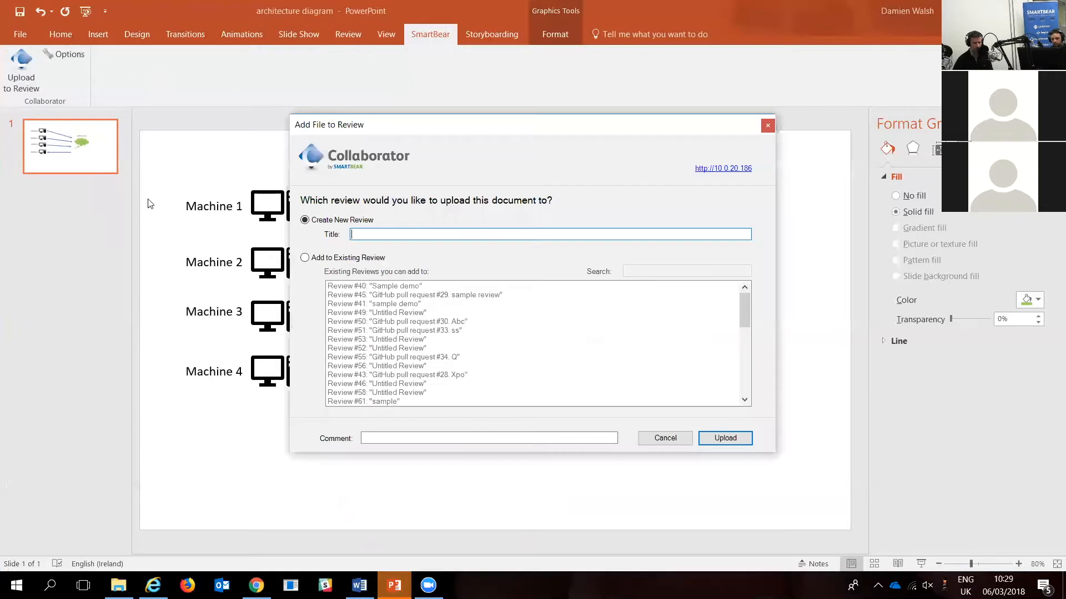
left_click(305, 258)
scroll(392, 319, "down", 10)
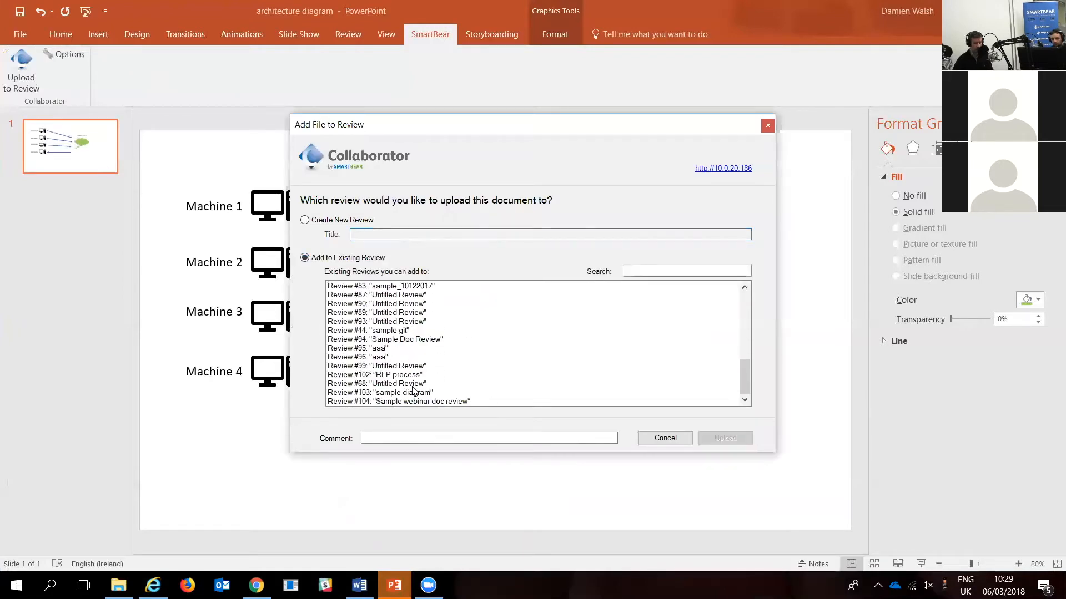
left_click(425, 401)
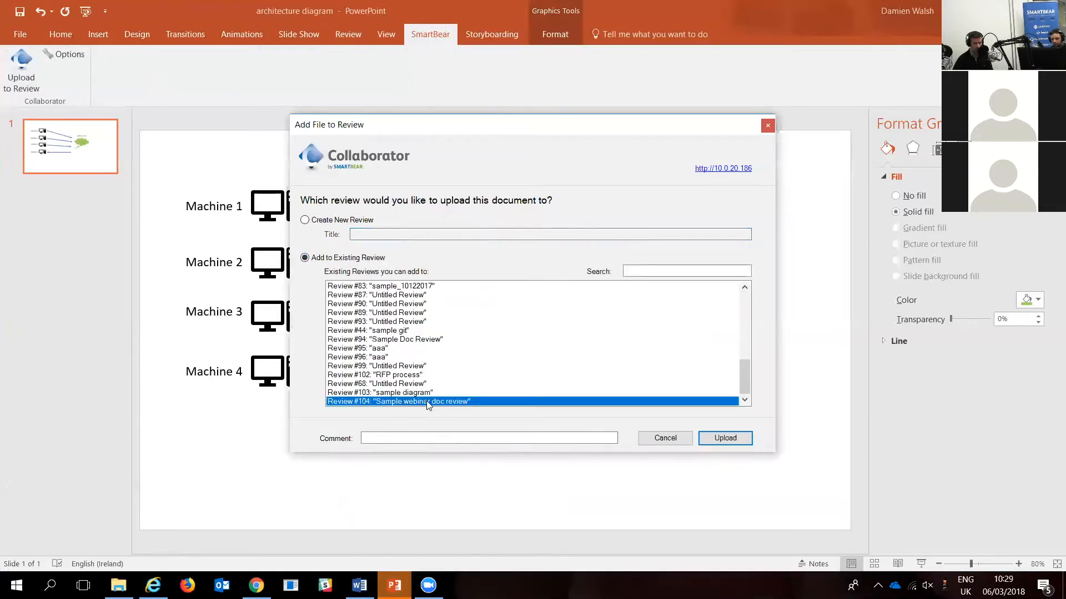
left_click(735, 437)
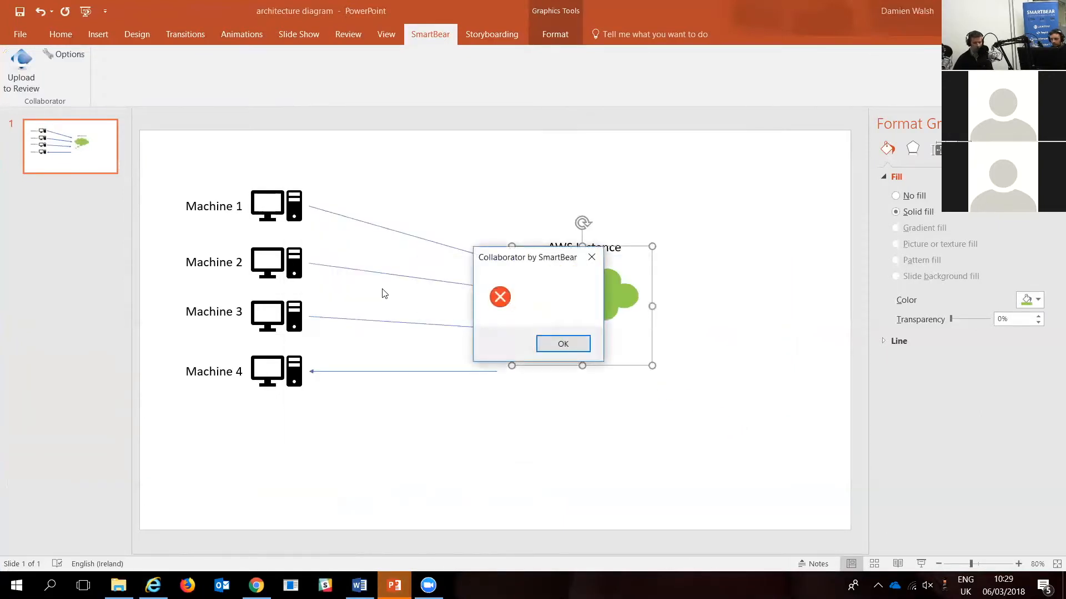
left_click(567, 352)
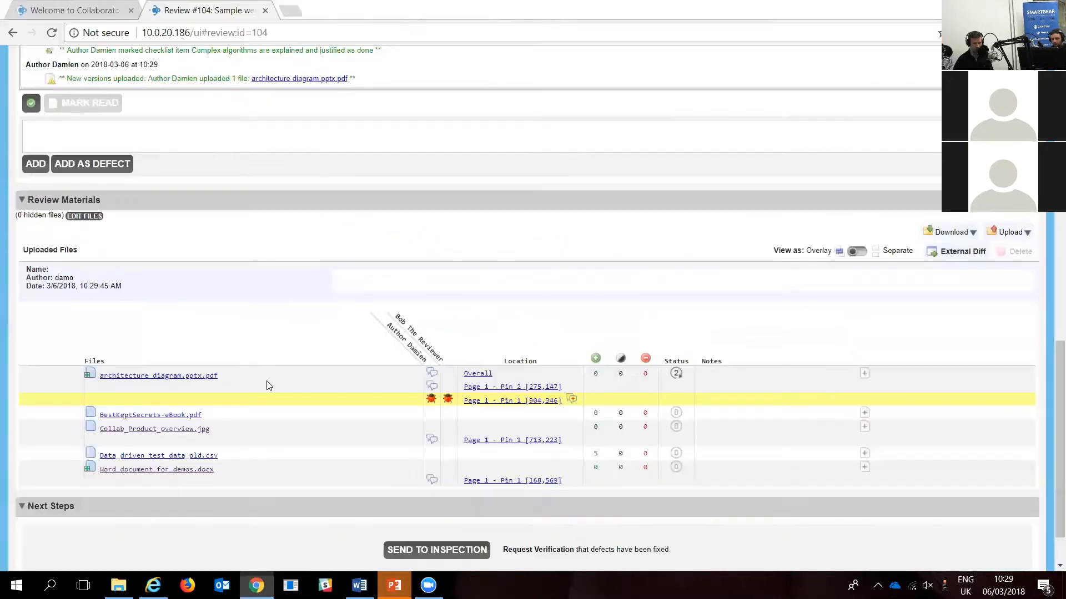
Step: Check the author's Collaborator action items in Chrome and return to the architecture diagram in PowerPoint
left_click(256, 586)
left_click(265, 11)
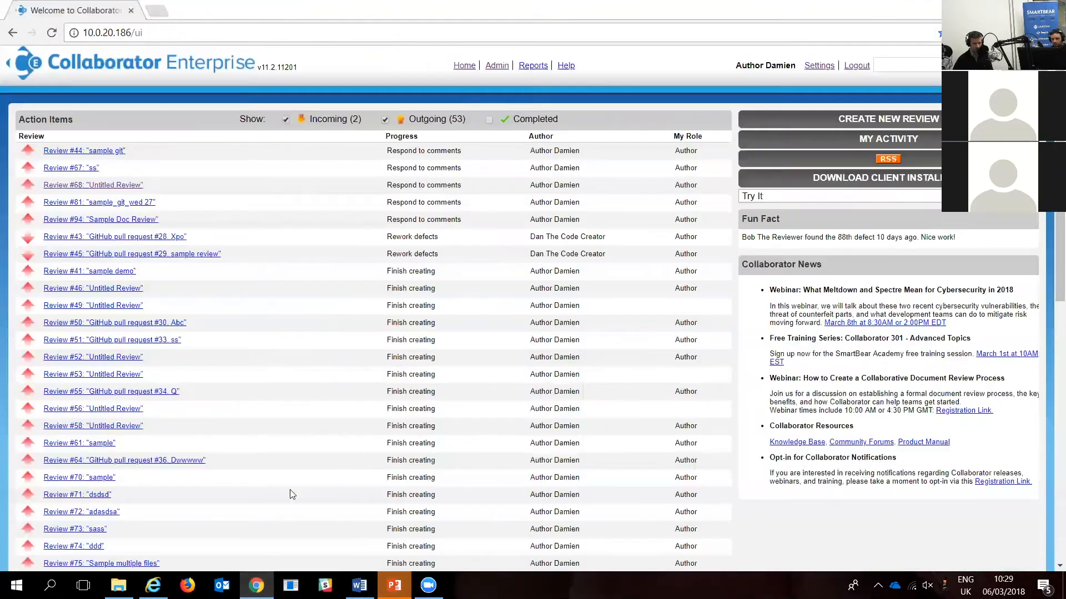
mouse_move(394, 585)
left_click(339, 497)
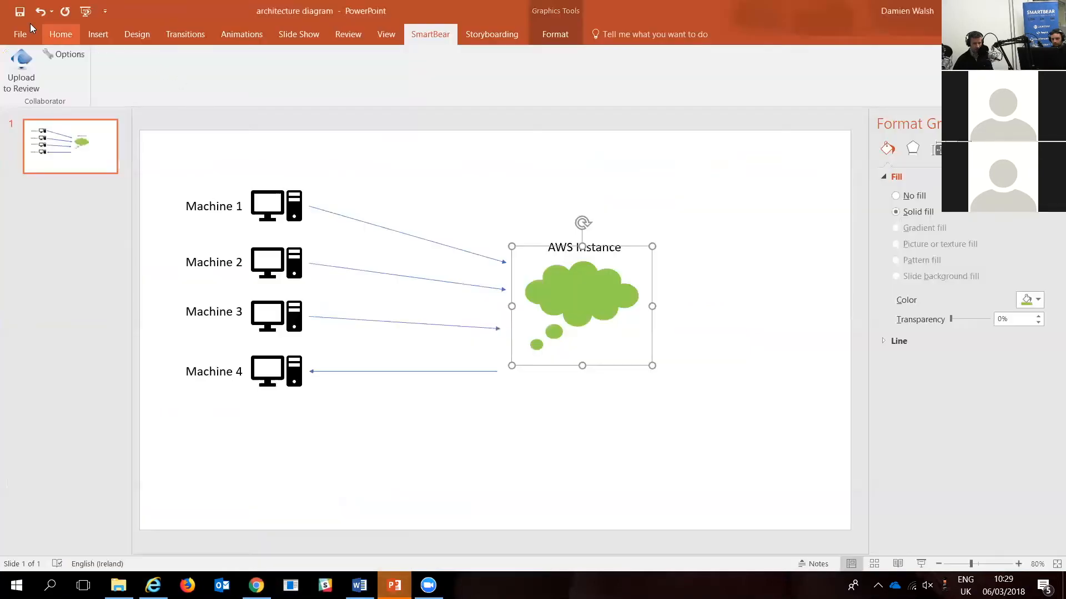
Step: Repeat the upload of the green architecture diagram to existing Review #104 and dismiss the closing dialog
left_click(10, 68)
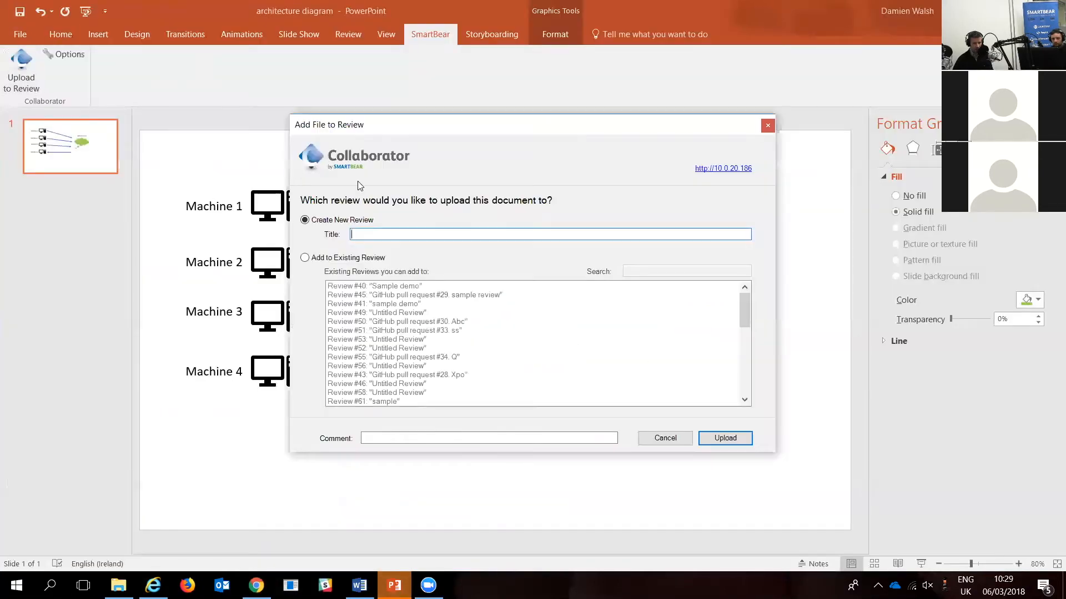
left_click(305, 258)
scroll(433, 340, "down", 10)
left_click(447, 402)
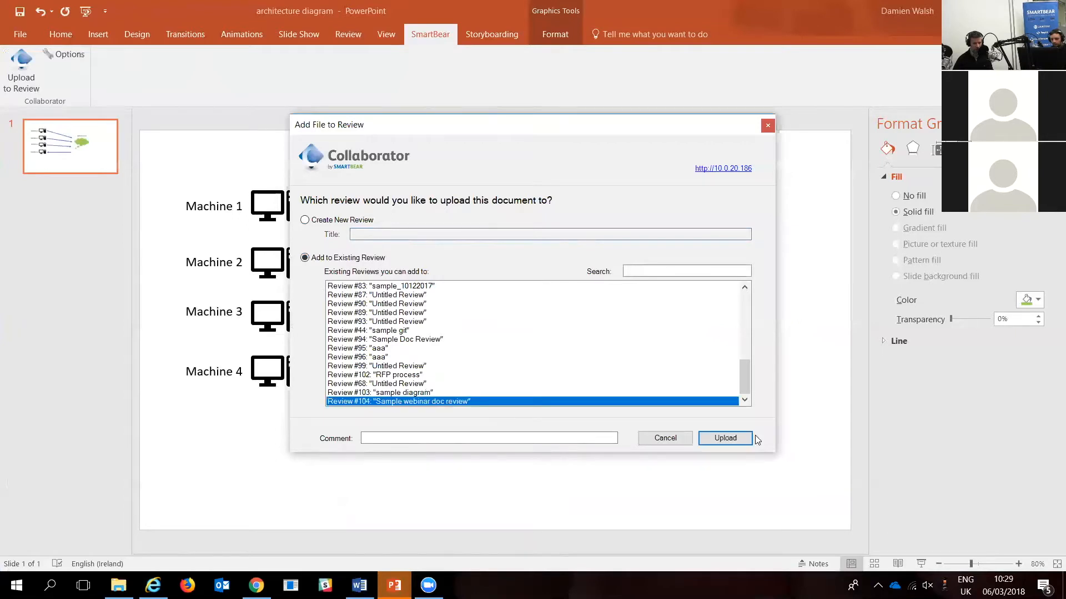
left_click(724, 438)
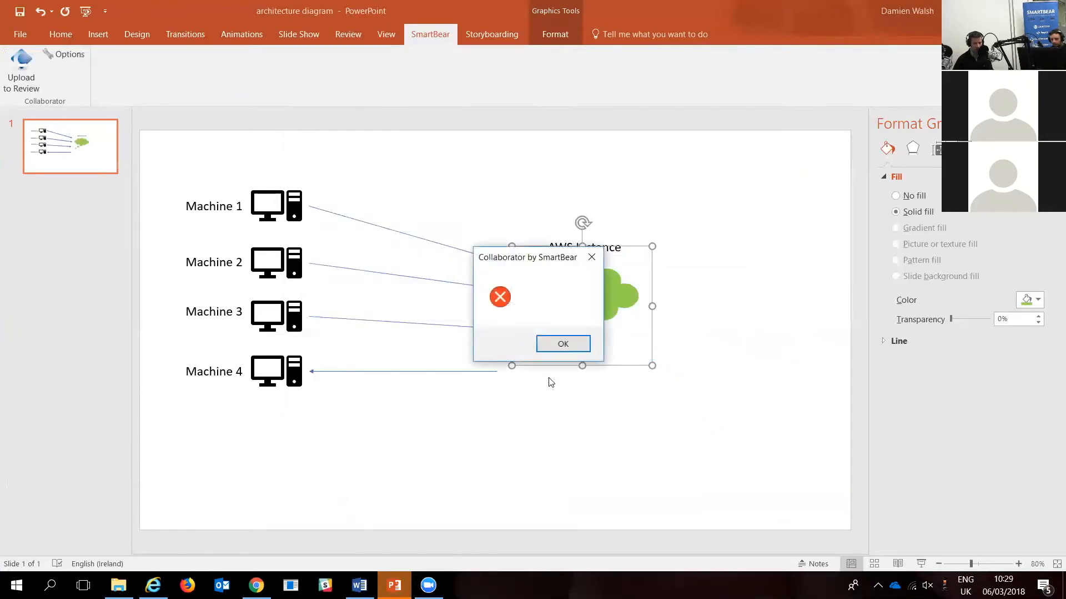
left_click(563, 343)
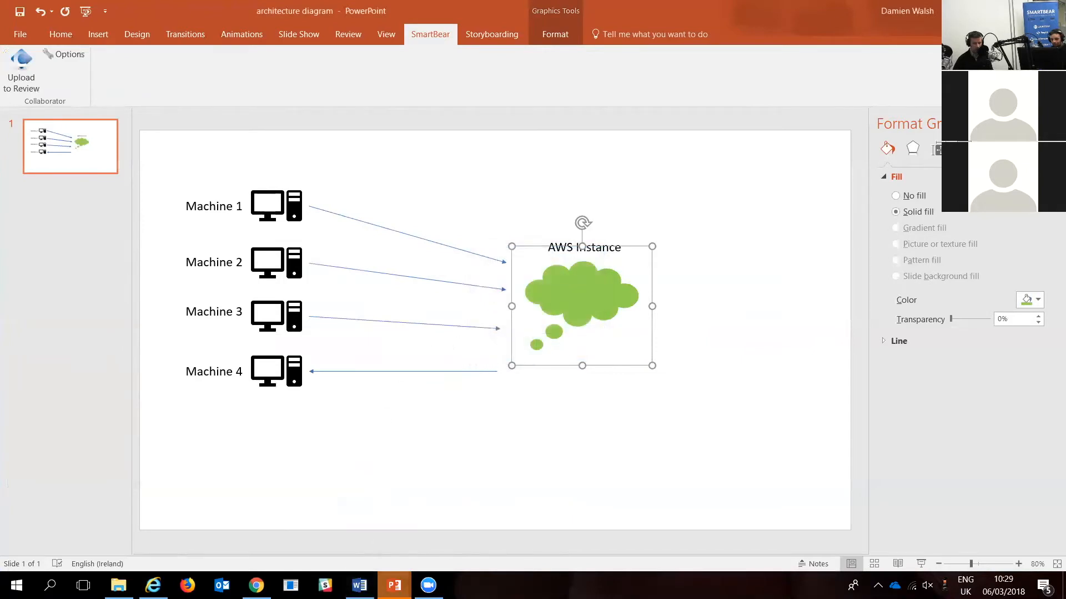
Step: Switch to the author's session in Chrome and inspect Review #104's file status, chat, defect log and workflow phase
mouse_move(256, 586)
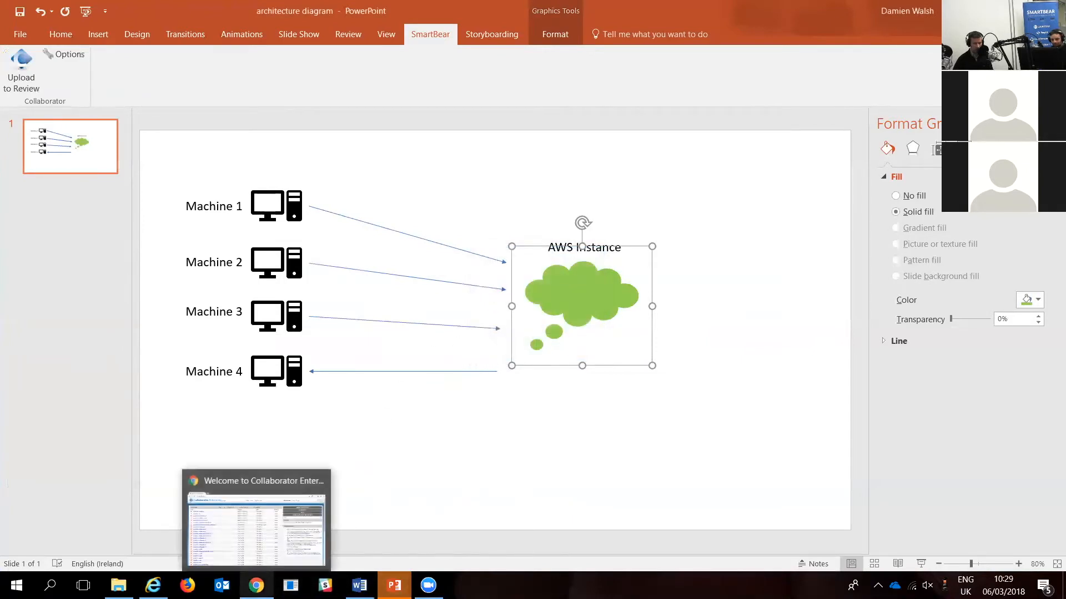
mouse_move(359, 586)
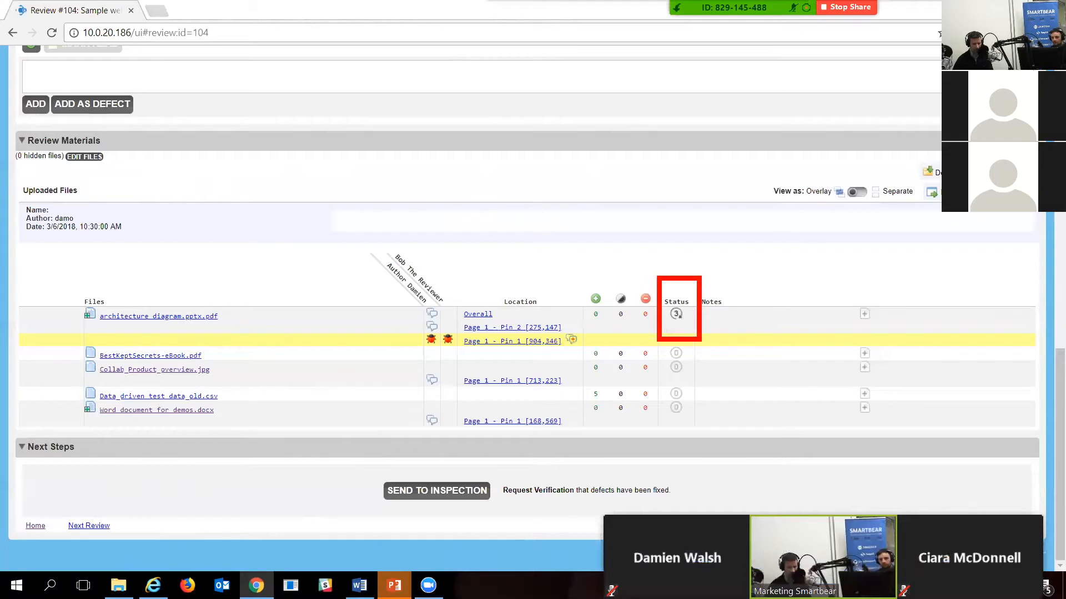
scroll(827, 218, "up", 6)
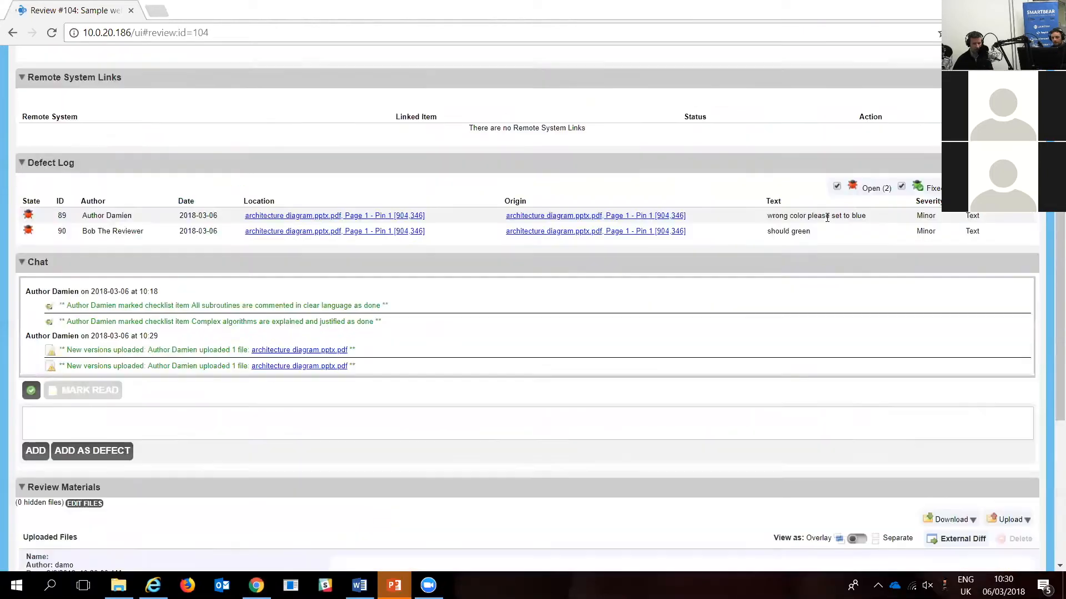
scroll(827, 218, "up", 7)
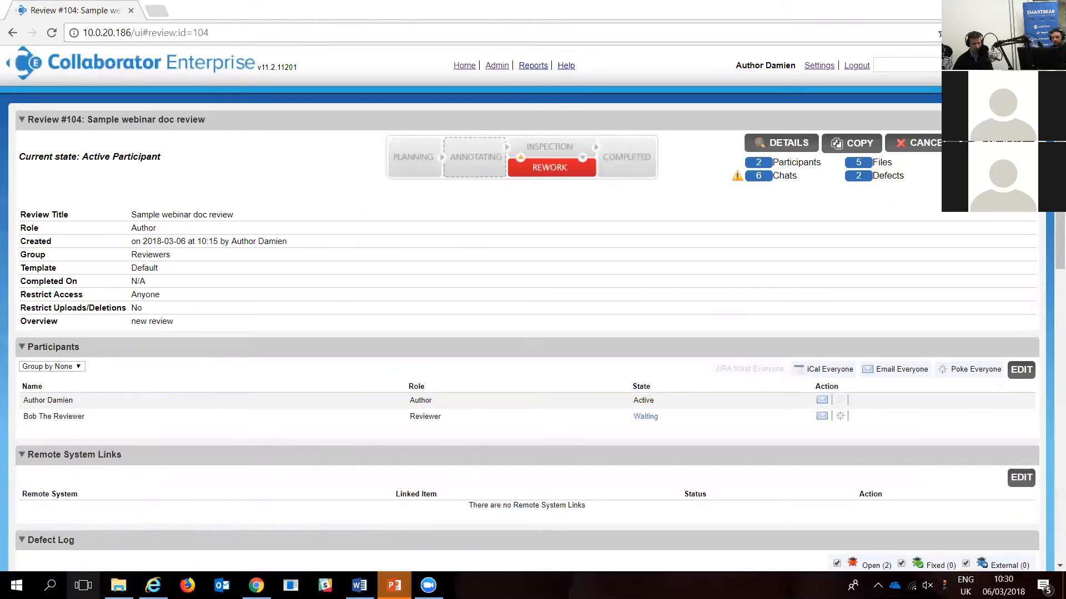
Step: Check the reviewer's session in Internet Explorer, return to the author's session in Chrome, reload Review #104 and send it to inspection
left_click(153, 585)
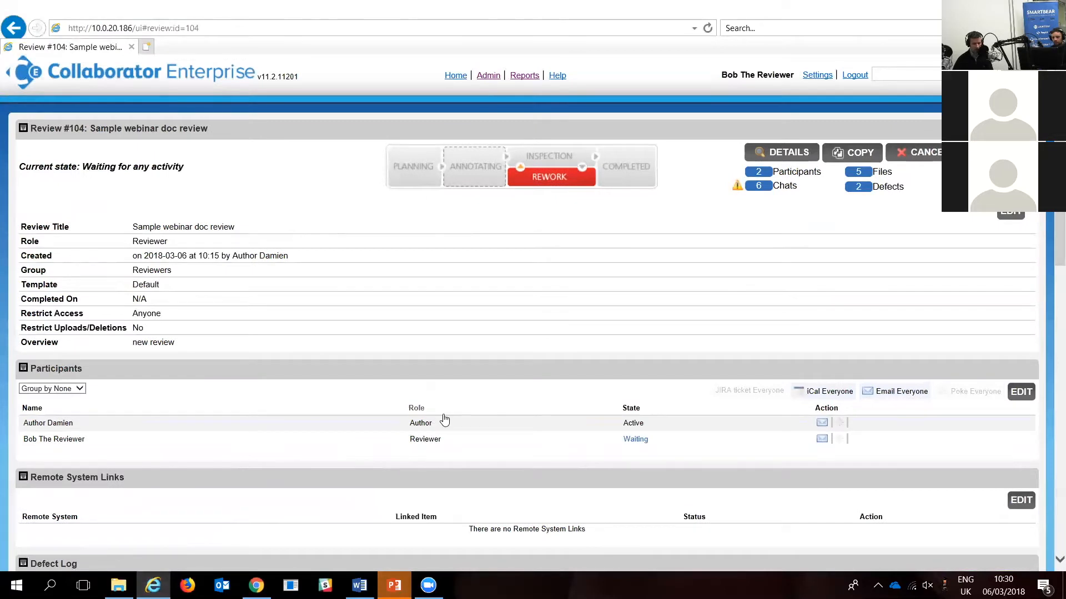
left_click(256, 585)
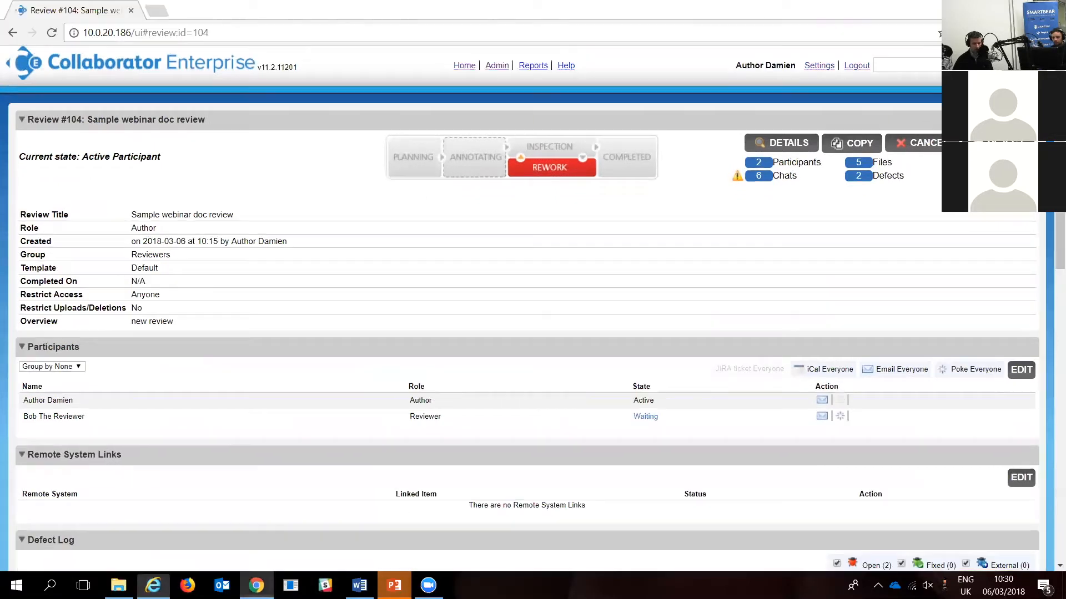
left_click(53, 32)
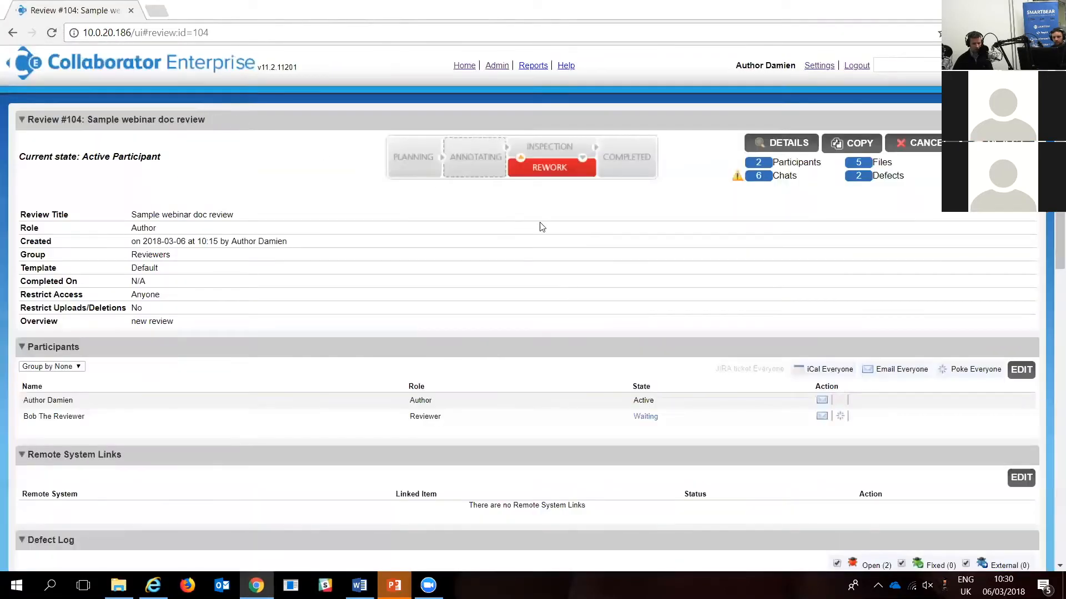
scroll(542, 240, "down", 13)
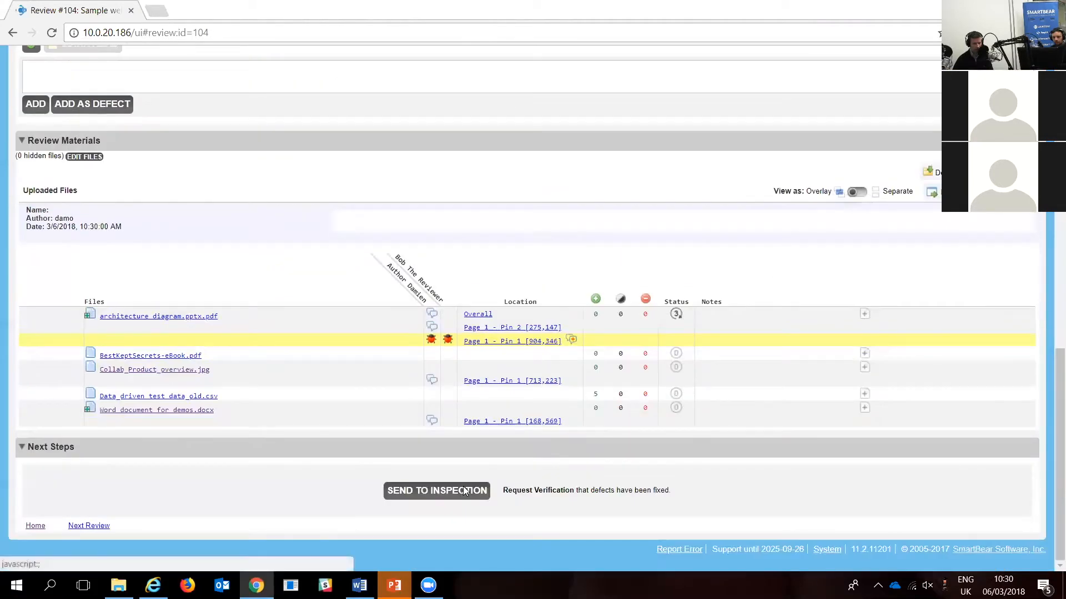
left_click(465, 491)
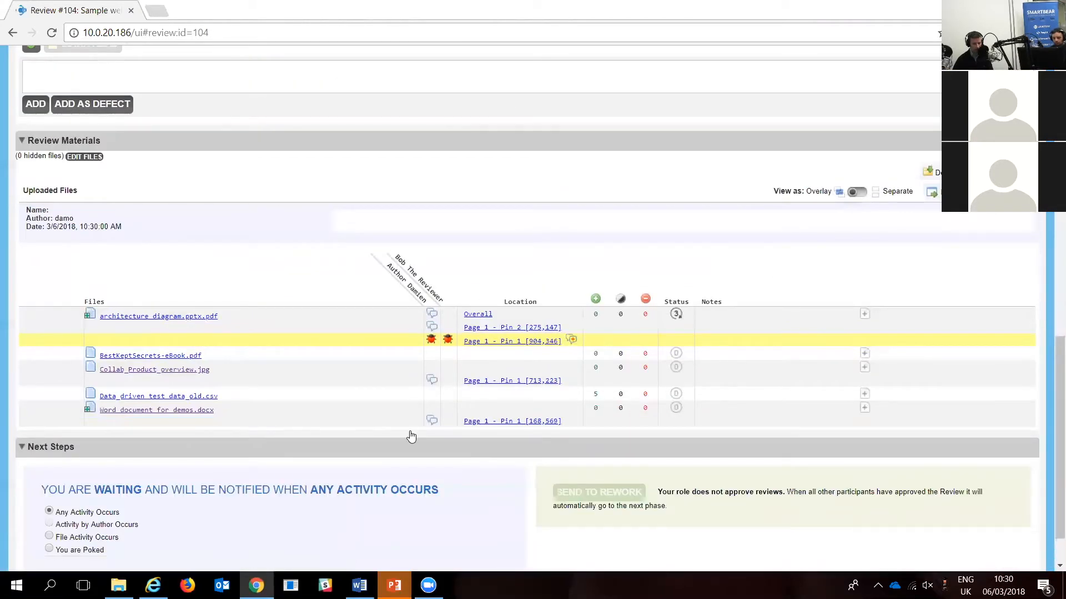
Step: In the reviewer's Internet Explorer session, open architecture diagram.pptx.pdf and mark the defects "should green" and "wrong color please set to blue" as fixed
left_click(153, 586)
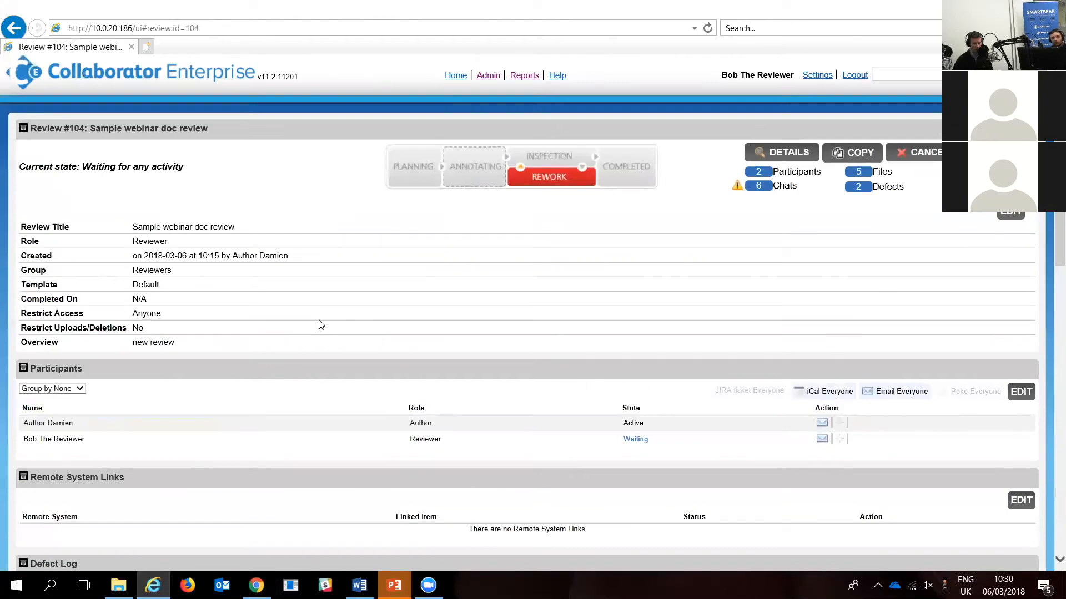
scroll(185, 474, "down", 8)
scroll(265, 423, "down", 5)
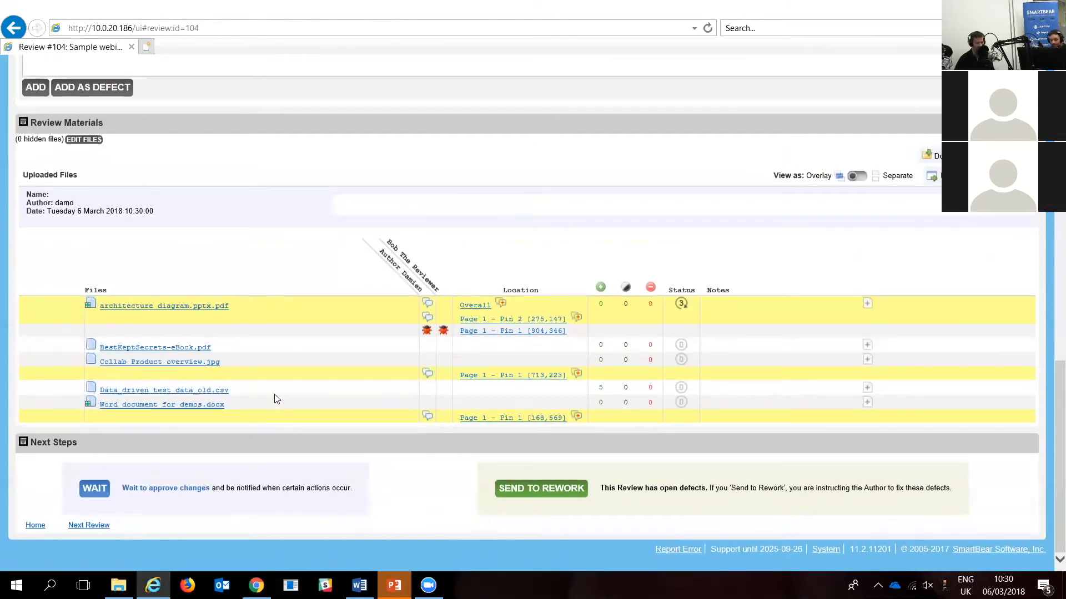
left_click(194, 309)
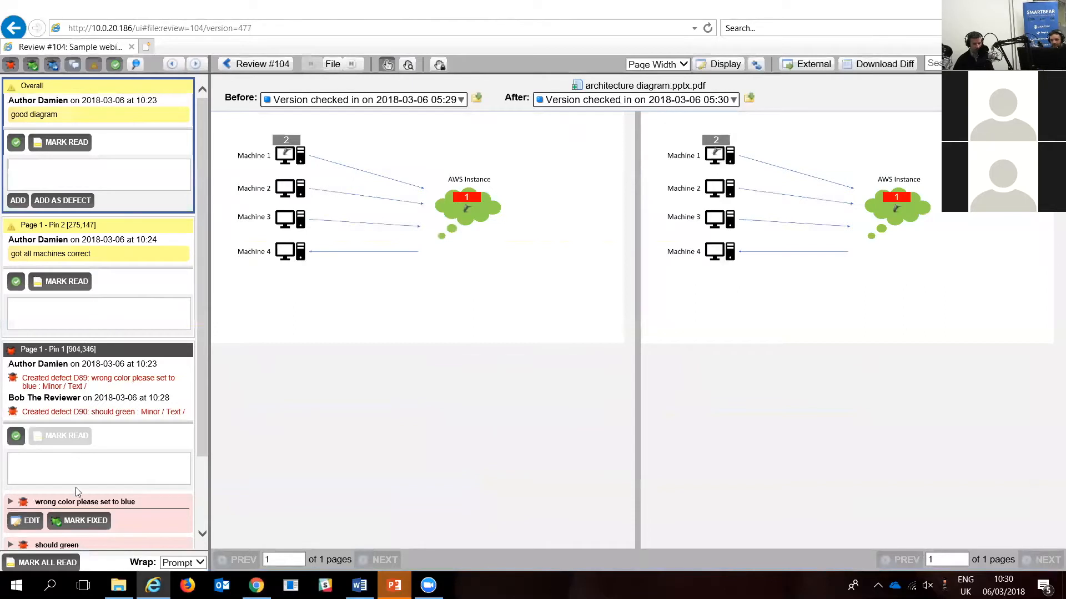
scroll(76, 489, "down", 3)
left_click(84, 476)
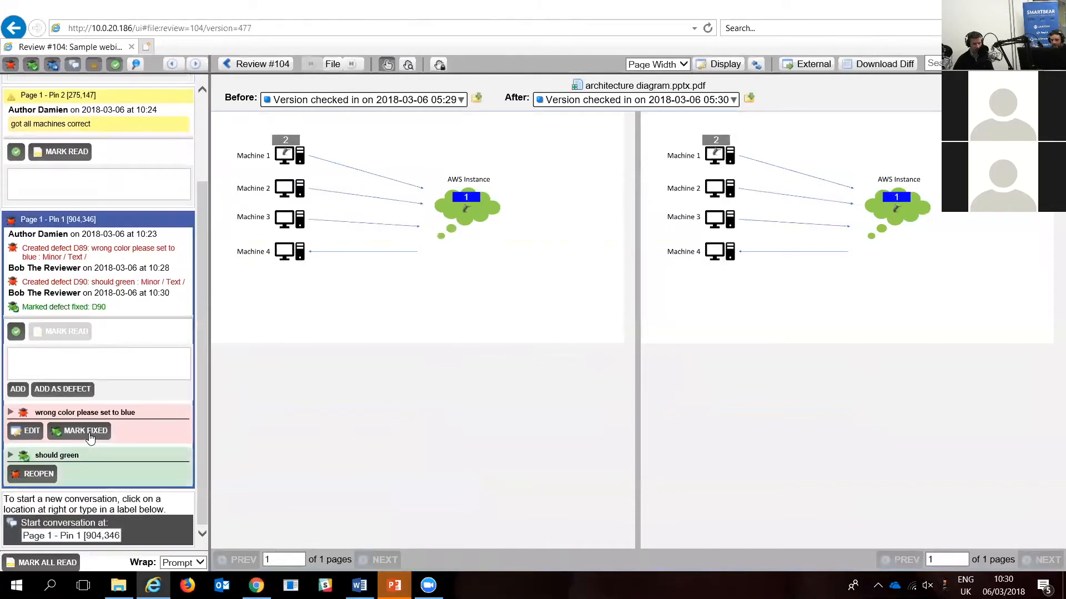
left_click(86, 431)
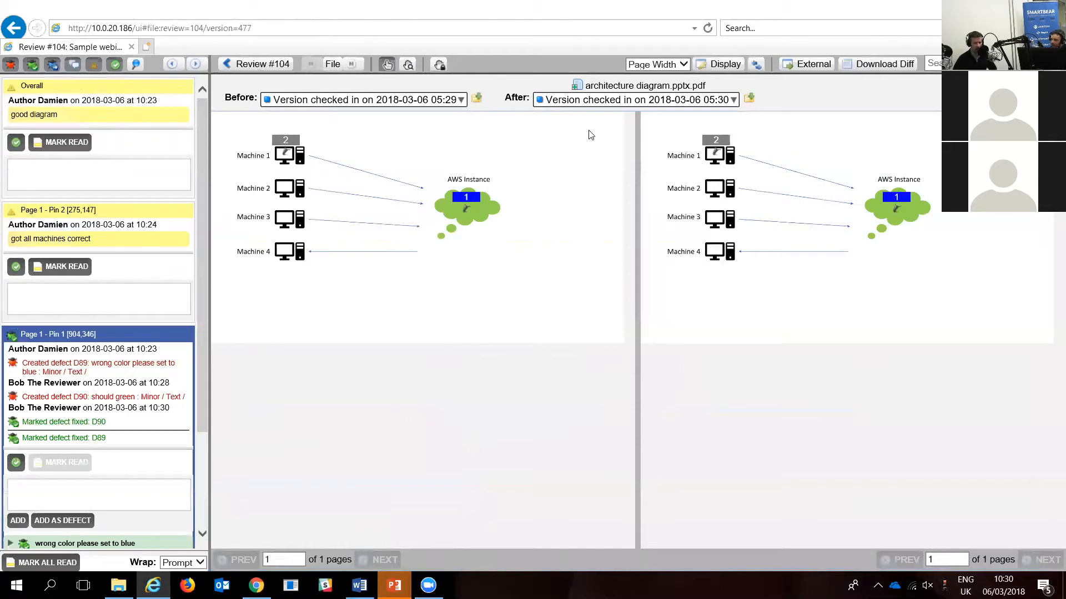
Step: Compare the architecture diagram version checked in at 05:26 with the 05:30 version and return to Review #104
left_click(724, 103)
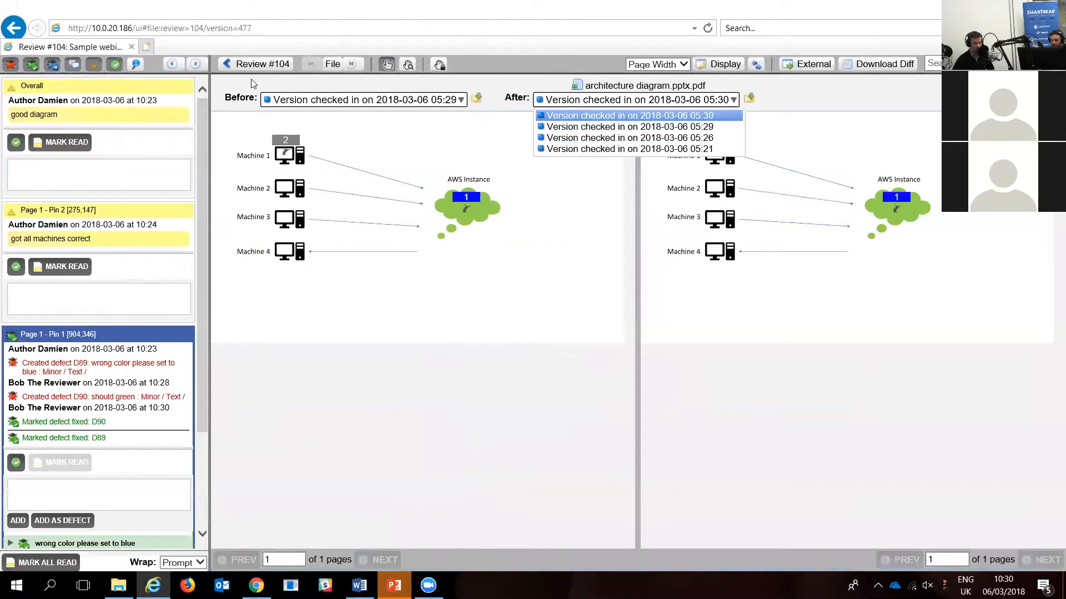
left_click(259, 65)
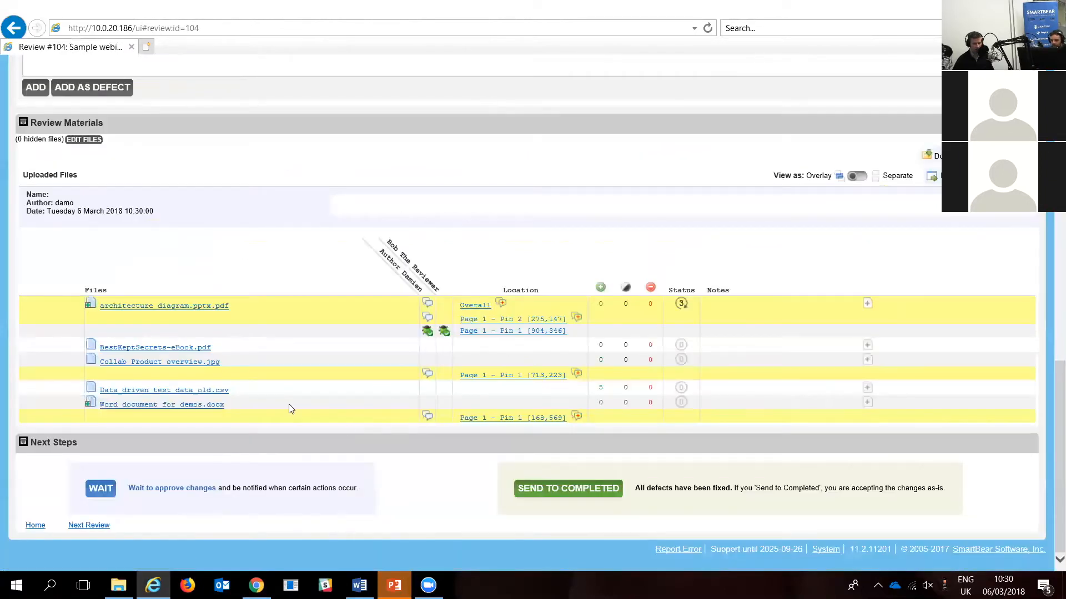
left_click(209, 310)
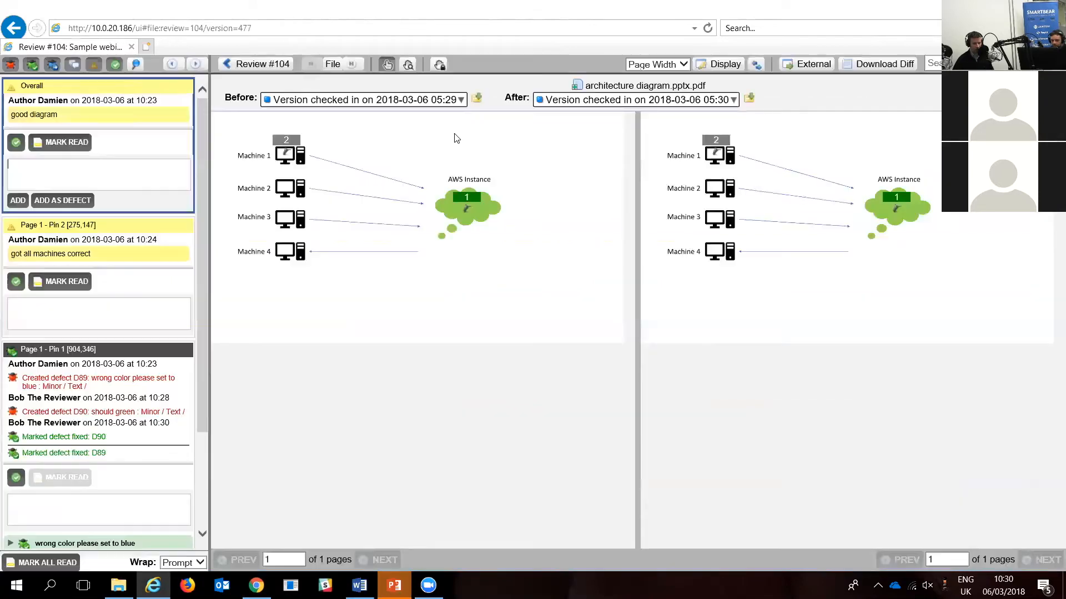
left_click(460, 100)
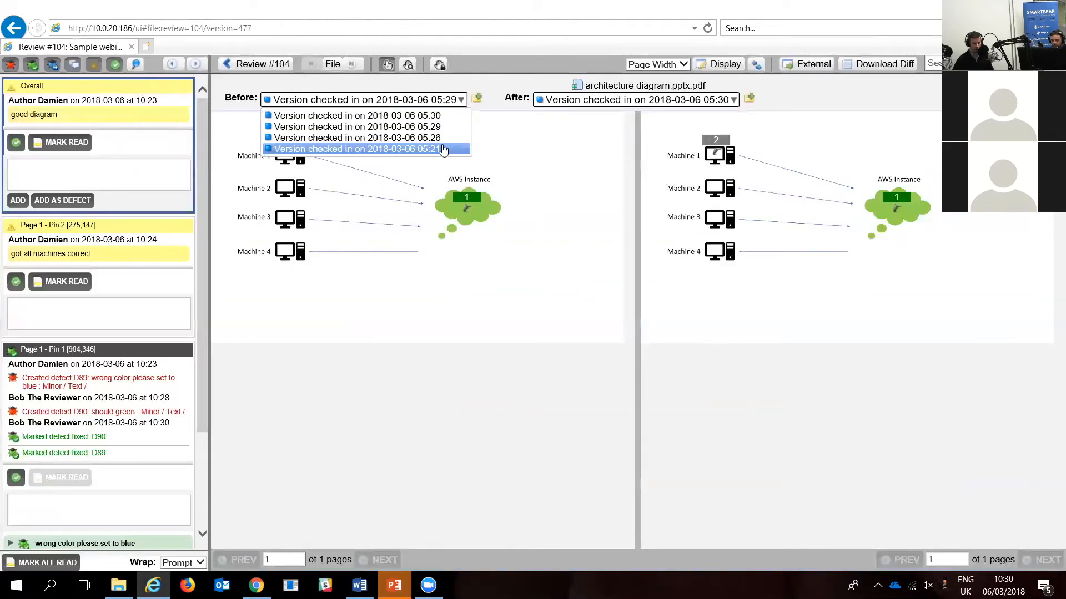
left_click(441, 130)
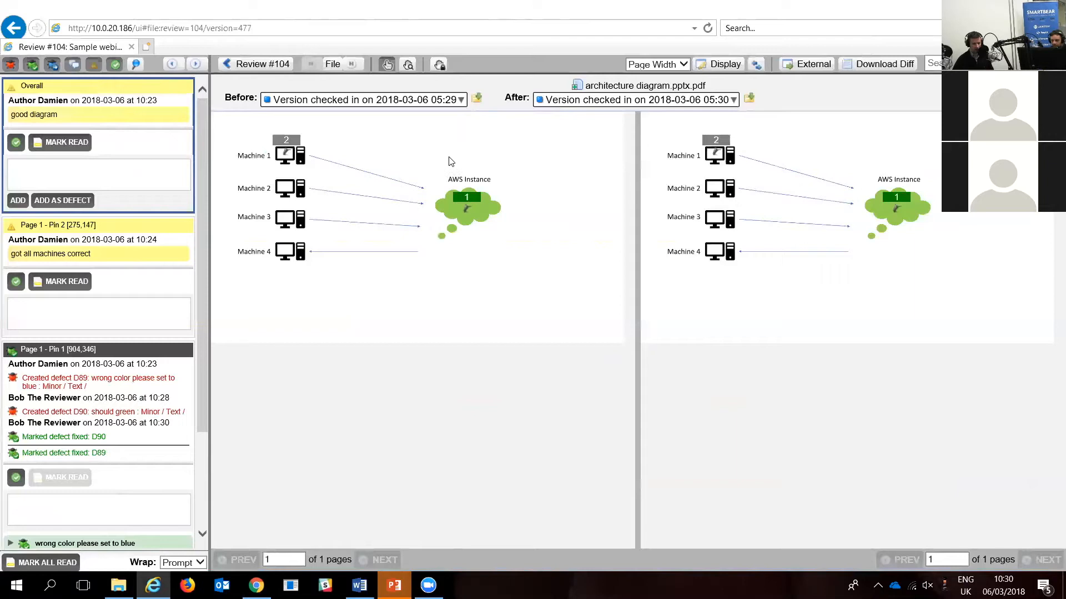
left_click(460, 100)
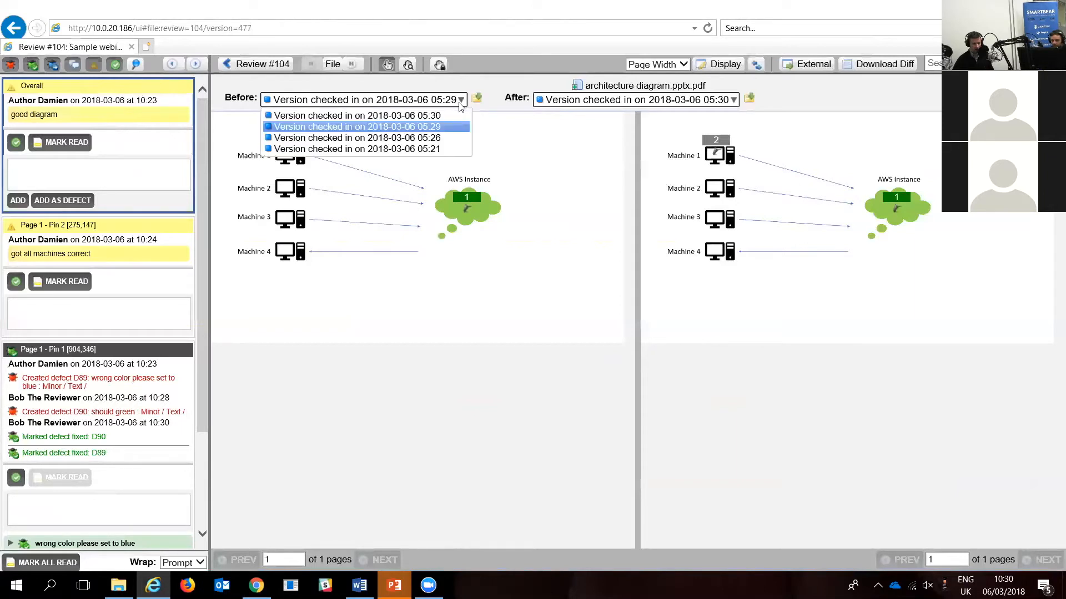
left_click(447, 136)
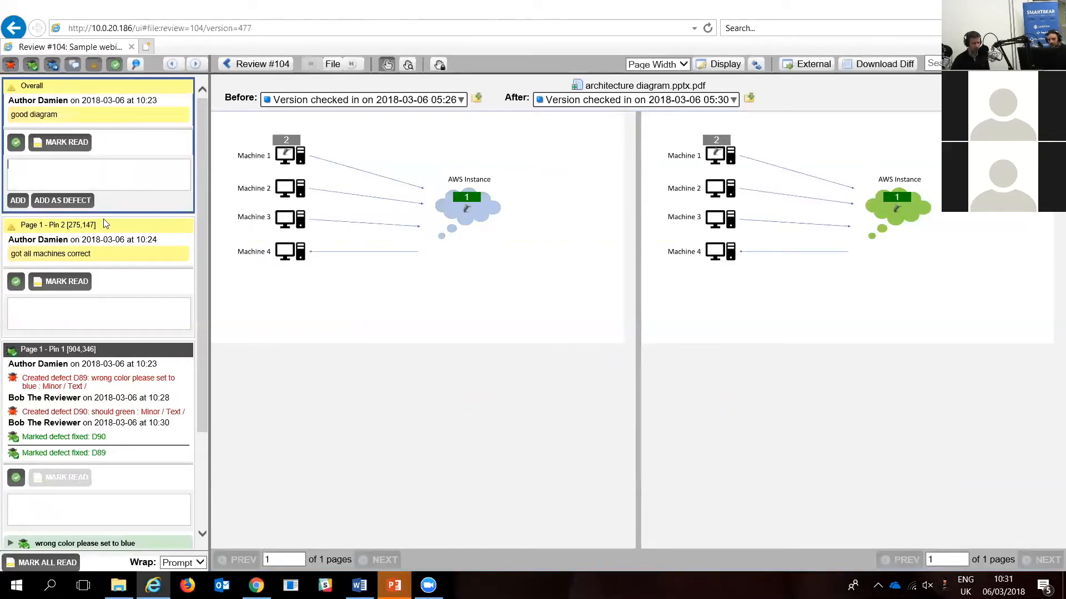
left_click(263, 65)
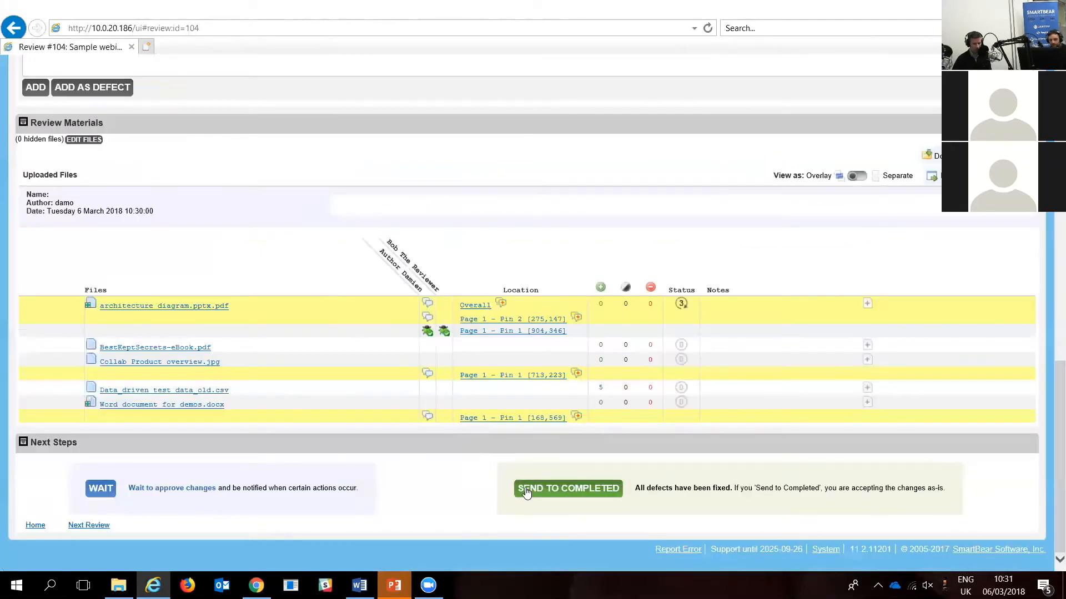
Step: Review the defect log, inspect Data_driven test data_old.csv at line 3 without configuring syntax highlighting, and return to Review #104
scroll(373, 374, "up", 5)
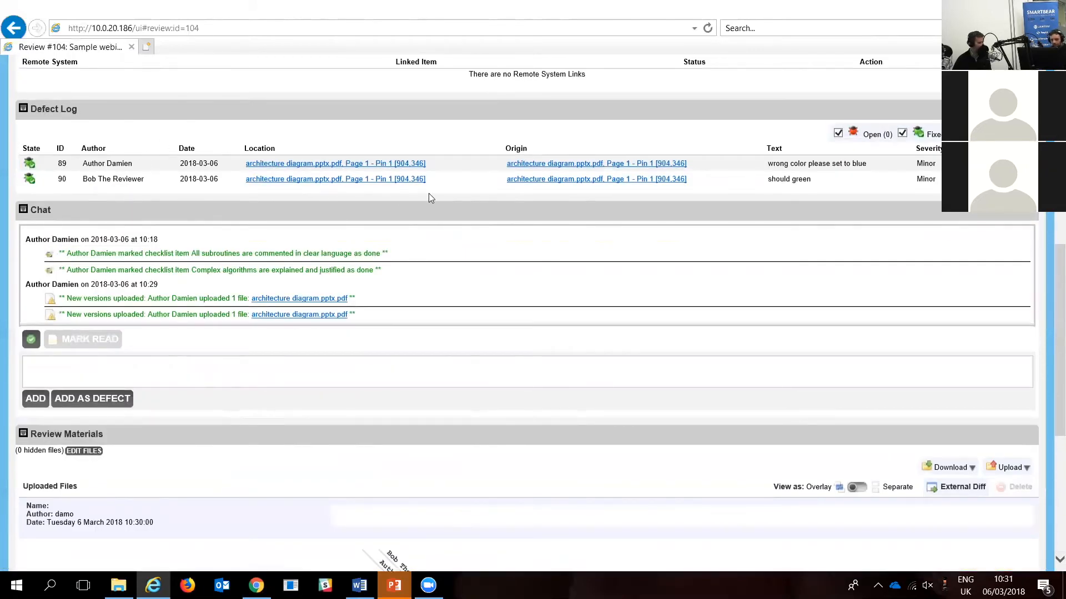
scroll(441, 489, "down", 5)
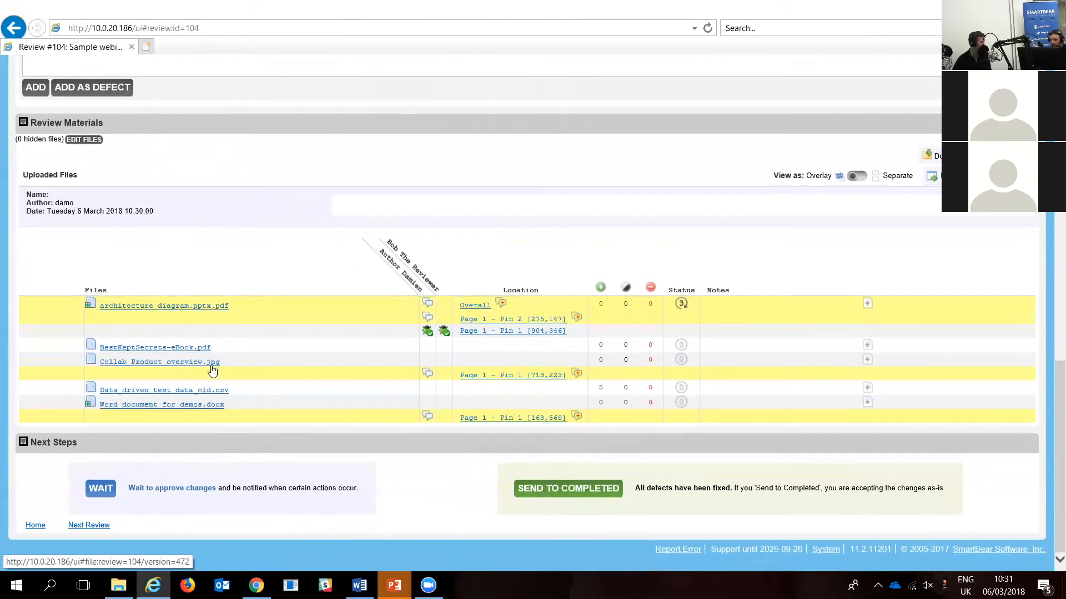
left_click(210, 396)
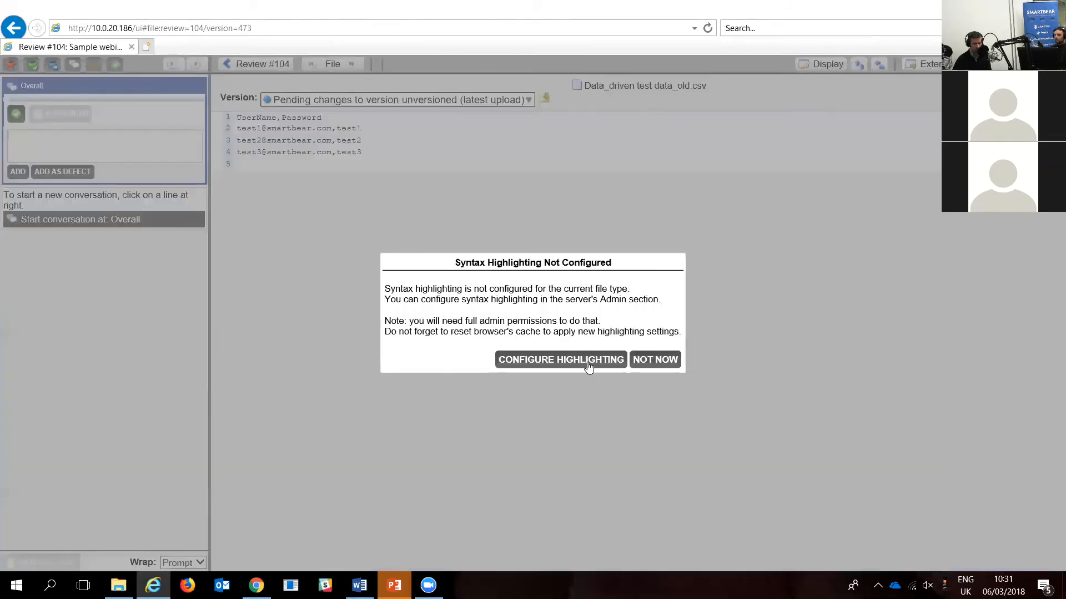
left_click(656, 359)
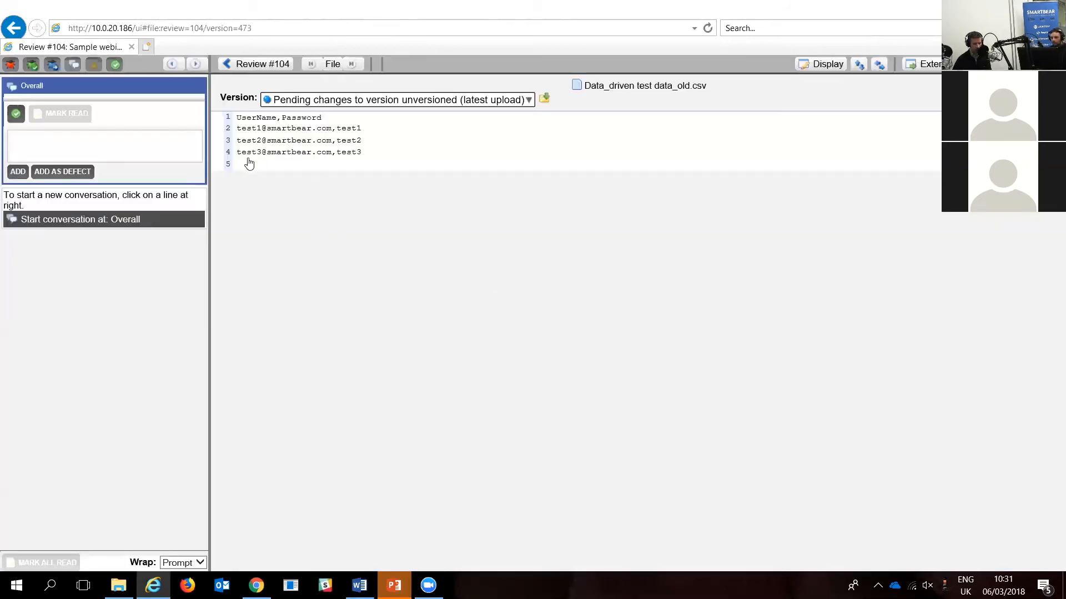
left_click(296, 141)
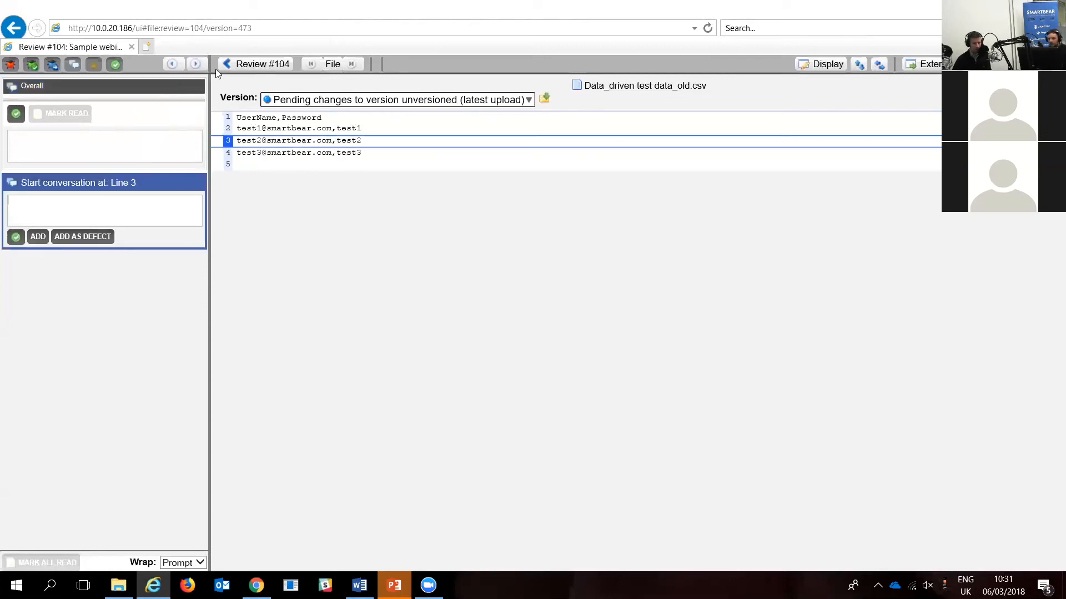
left_click(254, 64)
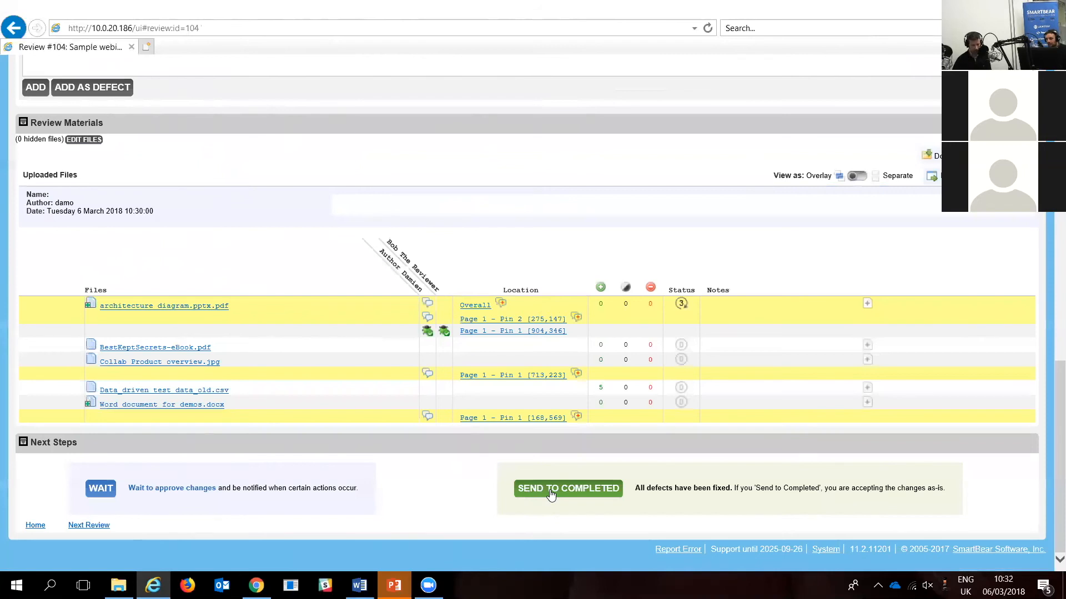
Step: Send Review #104 to completed as the reviewer and check its workflow phase in the author's session in Chrome
left_click(567, 488)
scroll(751, 232, "up", 8)
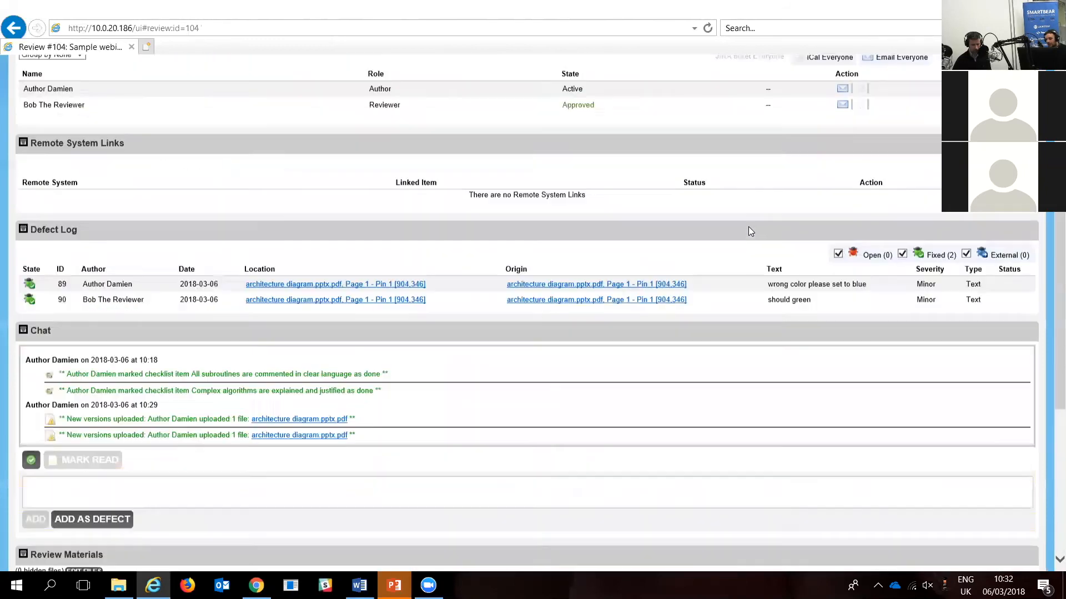
scroll(748, 232, "up", 6)
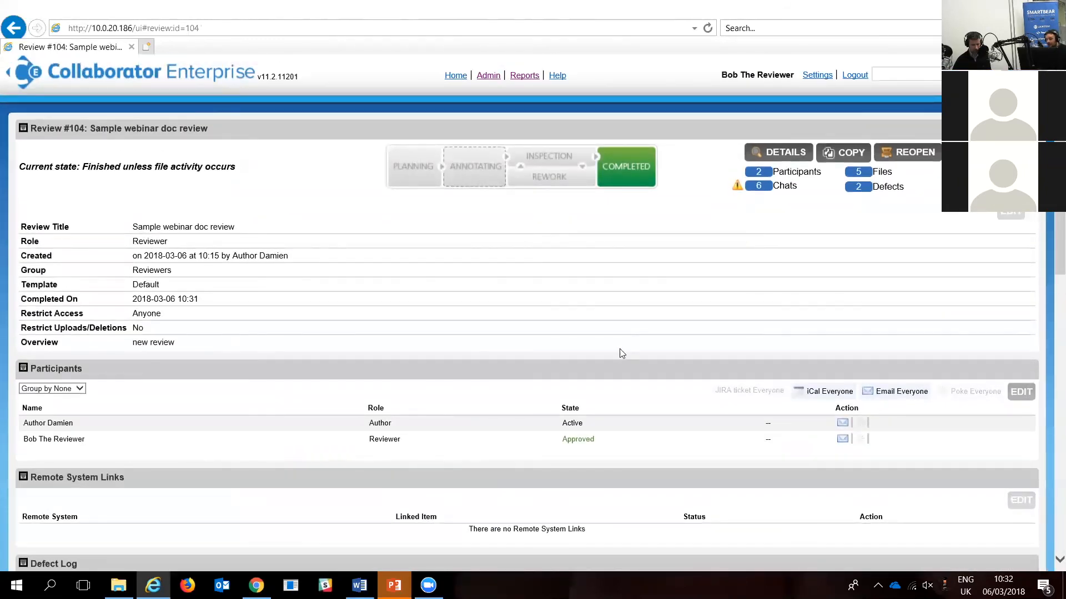
left_click(330, 499)
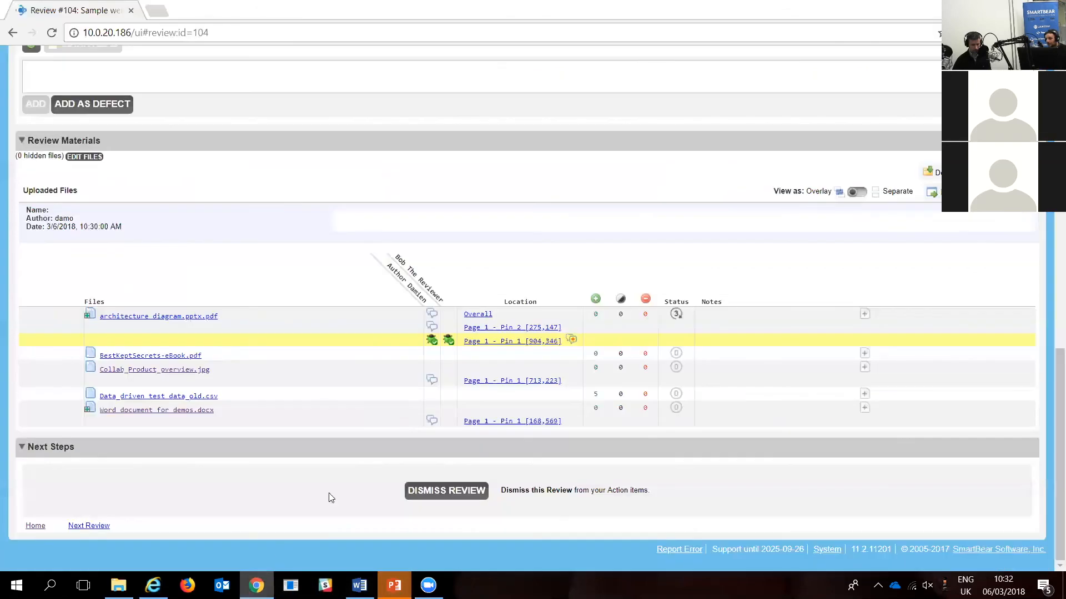
scroll(716, 219, "up", 15)
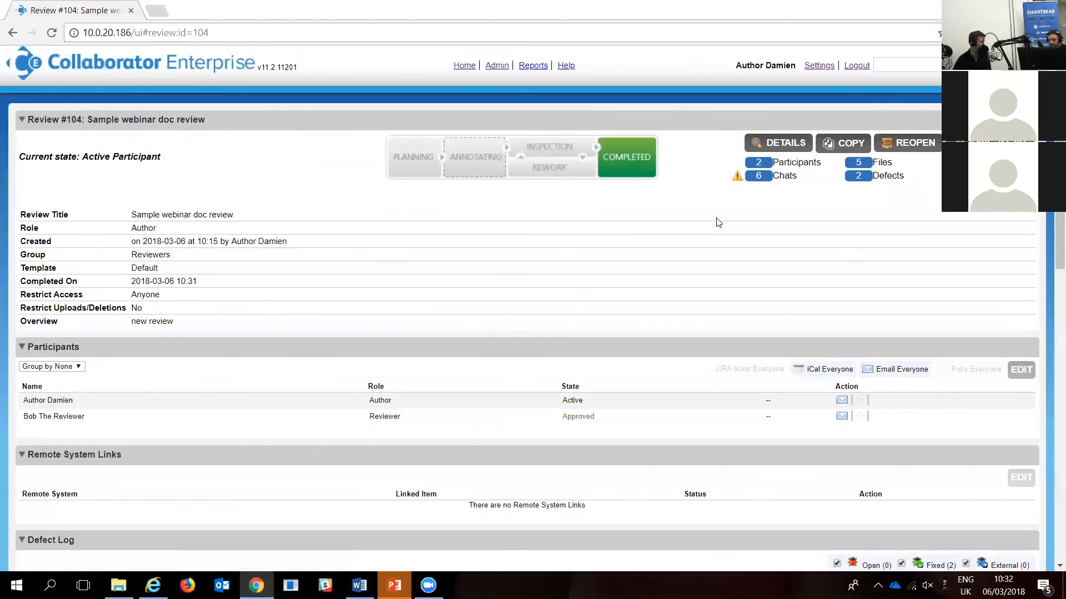
Step: Draw a red annotation arrow pointing to the Completed phase and clear the screen markup
key("ctrl+2")
left_click_drag(634, 186, 724, 283)
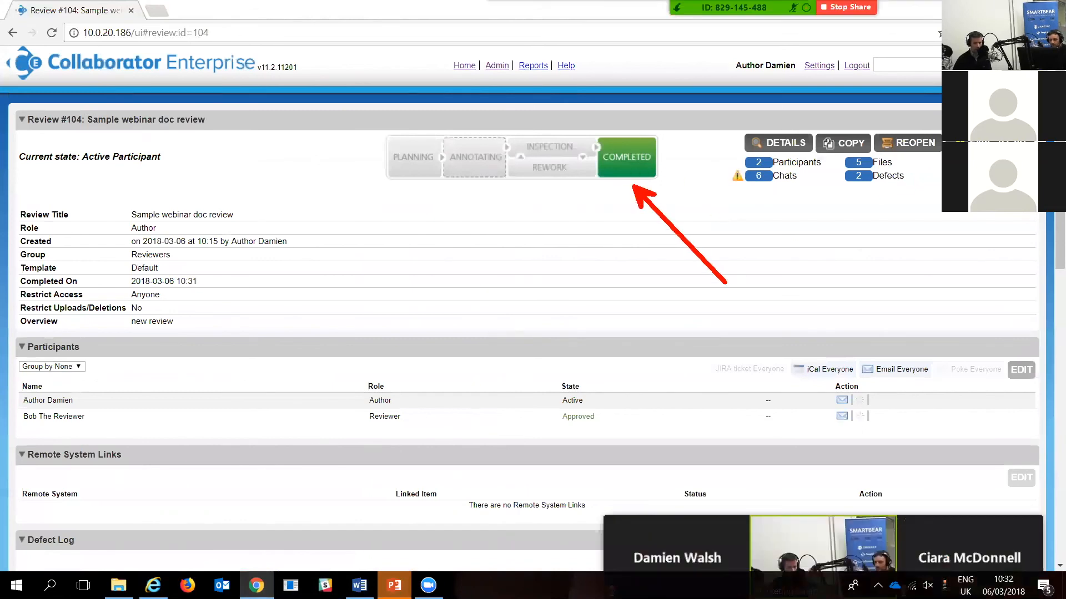
left_click_drag(969, 204, 946, 252)
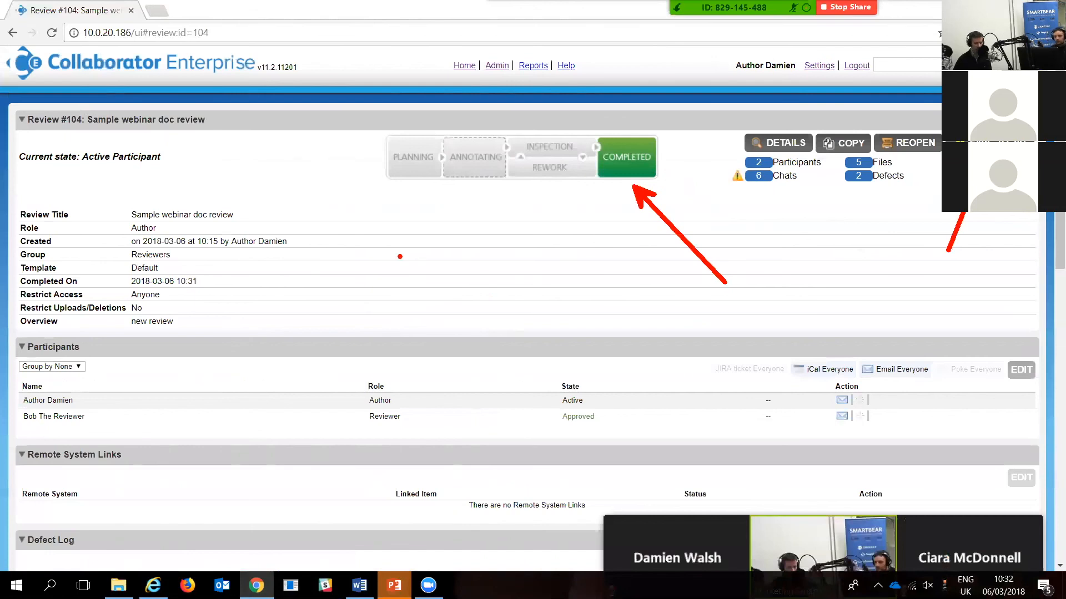
key("Escape")
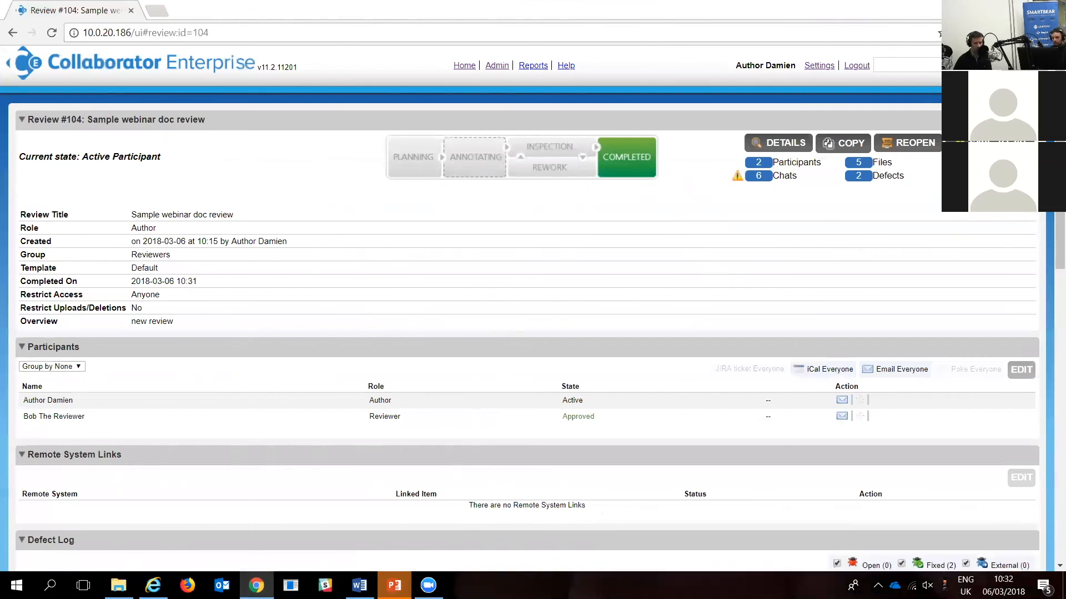